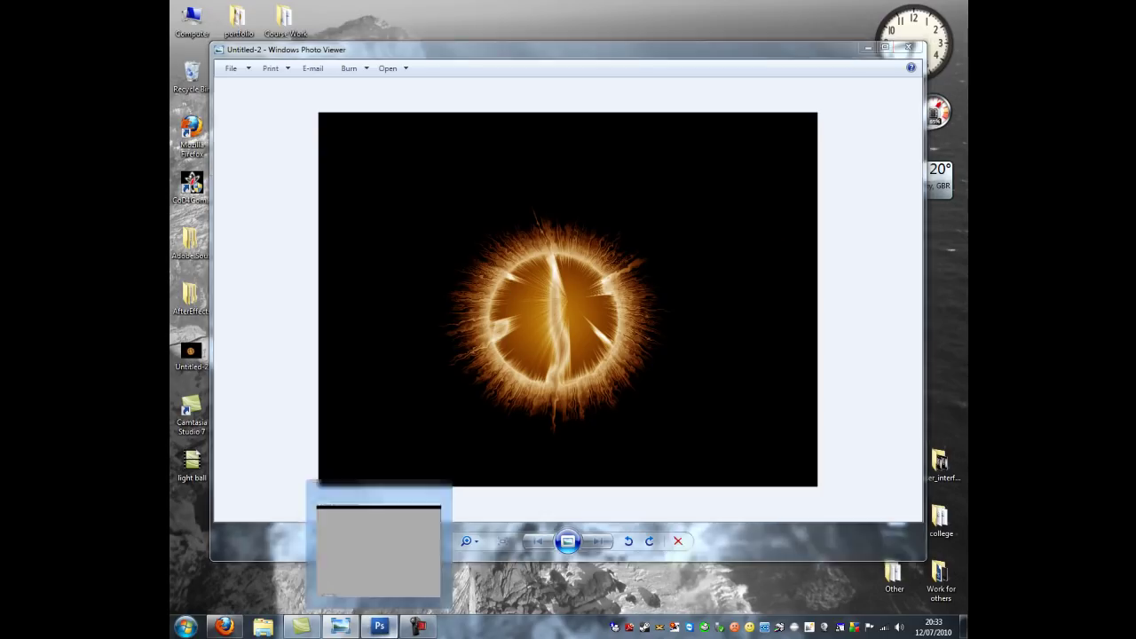
Step: Switch from Windows Photo Viewer to Photoshop, where the Untitled-2 image is open
{"action": "left_click", "coordinate": [379, 627]}
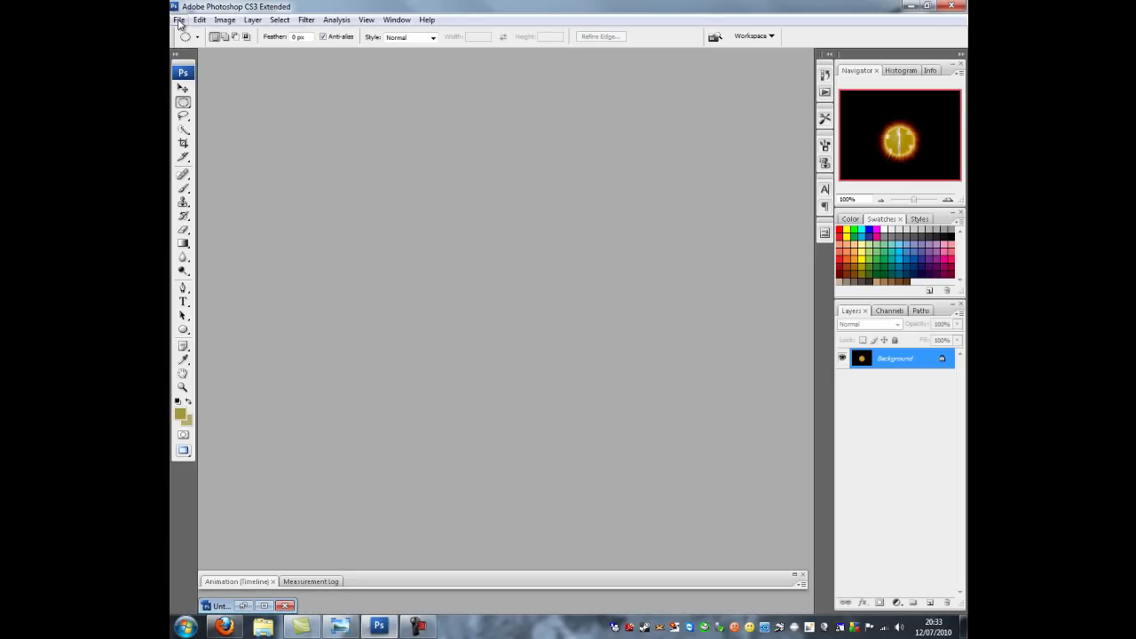
Step: Create an 800×600 px, 72 ppi transparent document and reset colours to black and white
{"action": "left_click", "coordinate": [178, 20]}
{"action": "left_click", "coordinate": [188, 34]}
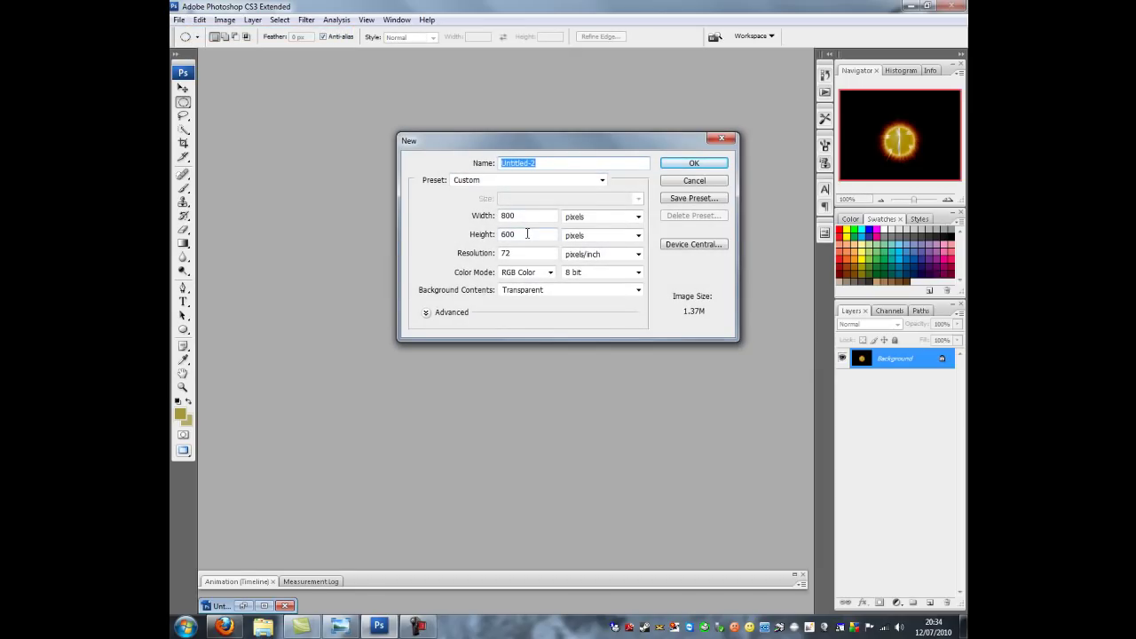
{"action": "left_click", "coordinate": [696, 165]}
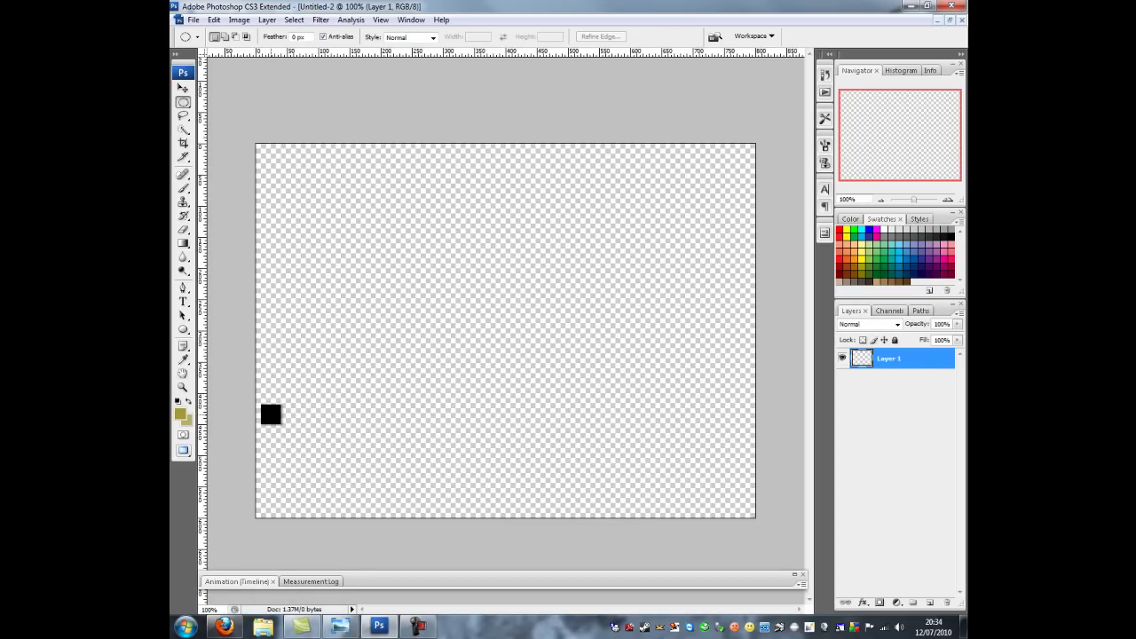
{"action": "key", "text": "d"}
Step: Fill Layer 1 with black and add a new empty layer named 'ball' above it
{"action": "key", "text": "alt+BackSpace"}
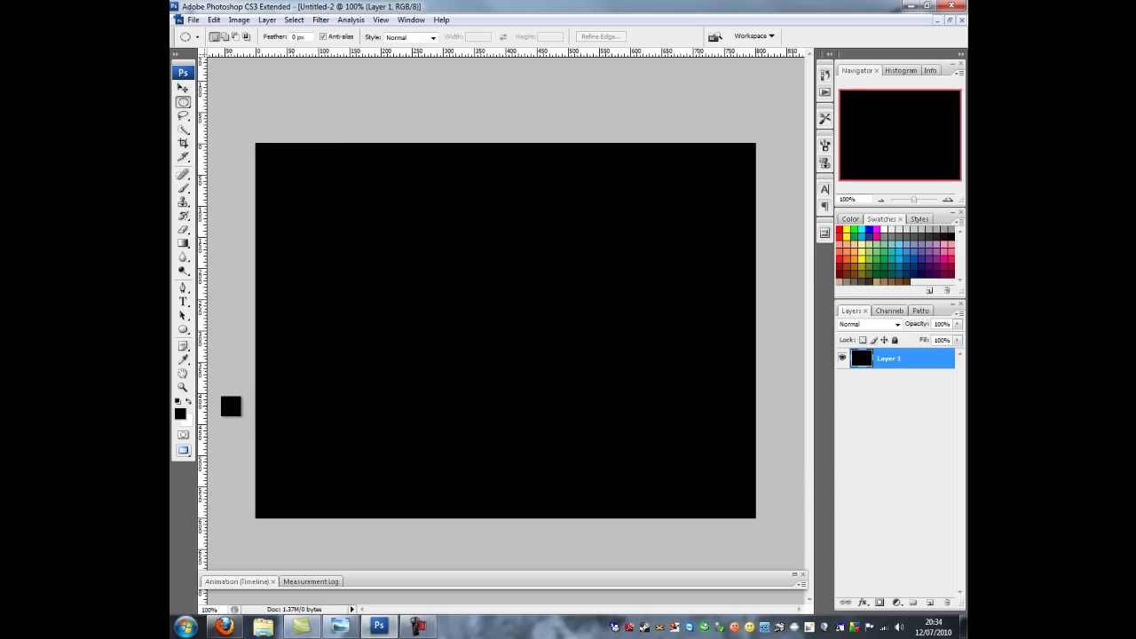
{"action": "key", "text": "ctrl+shift+n"}
{"action": "type", "text": "ball"}
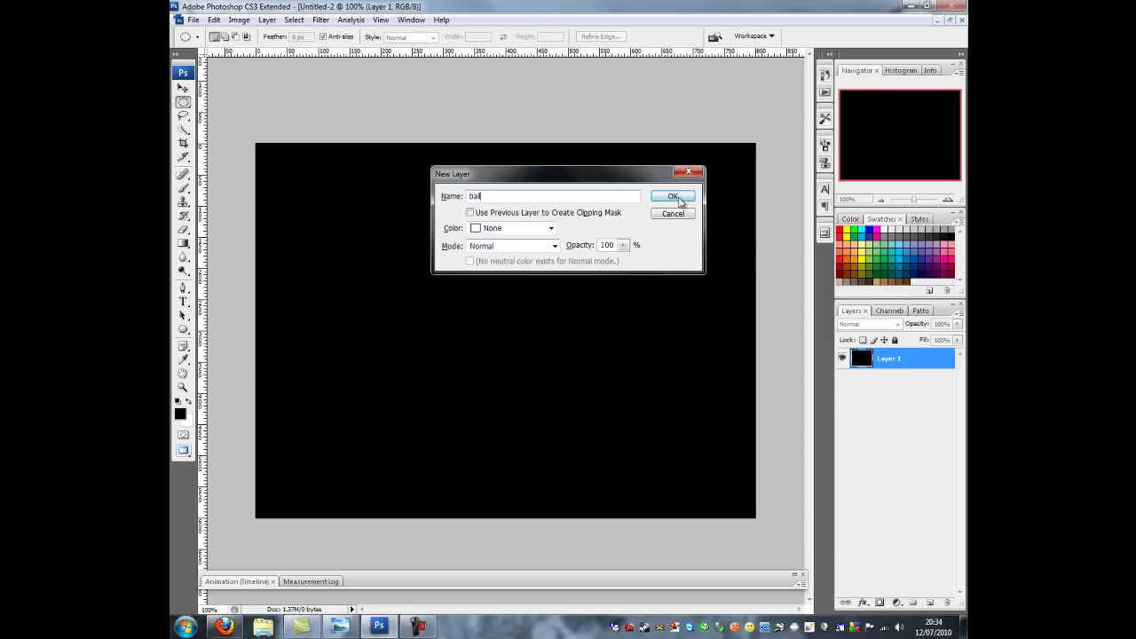
{"action": "left_click", "coordinate": [673, 195]}
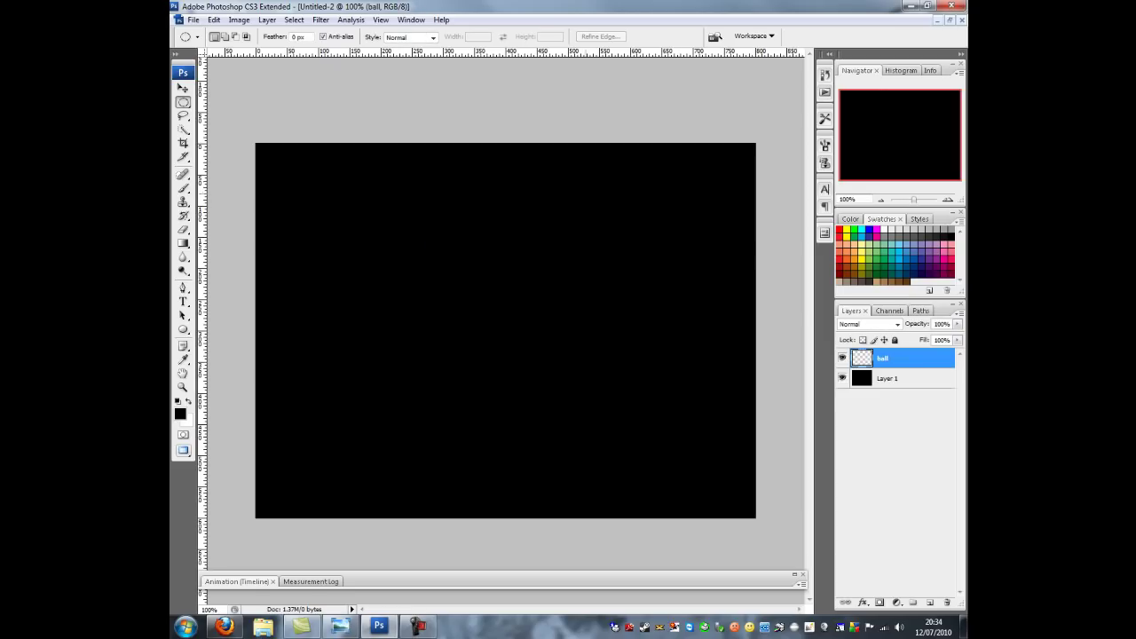
{"action": "left_click", "coordinate": [185, 104]}
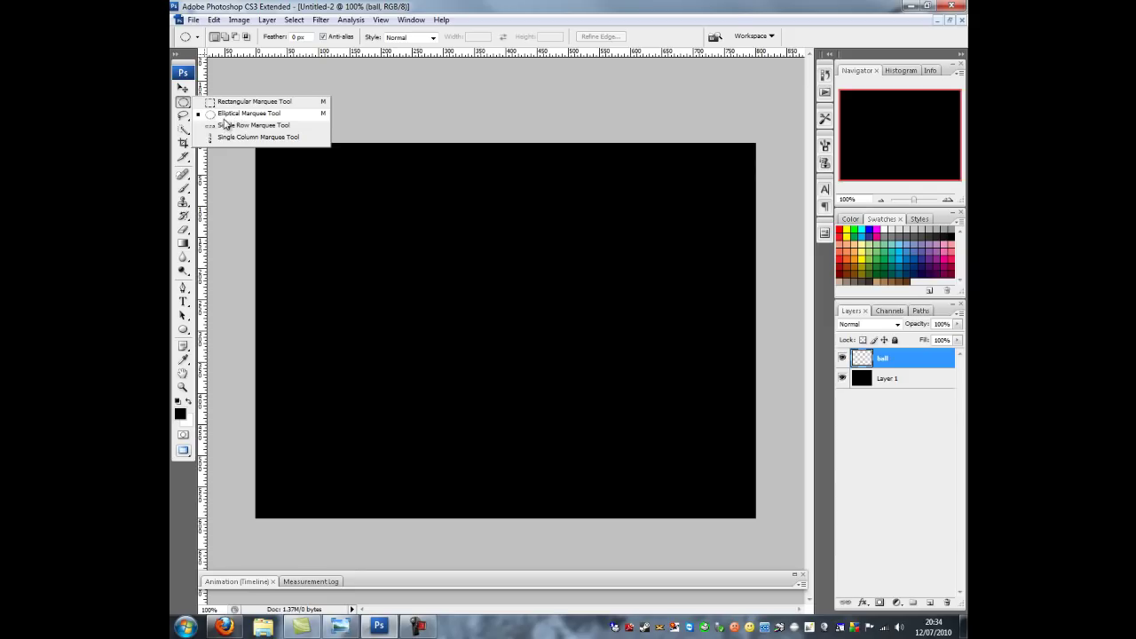
Step: Draw a Shift-constrained elliptical circle mid-canvas and fill it with white on the ball layer
{"action": "left_click", "coordinate": [223, 118]}
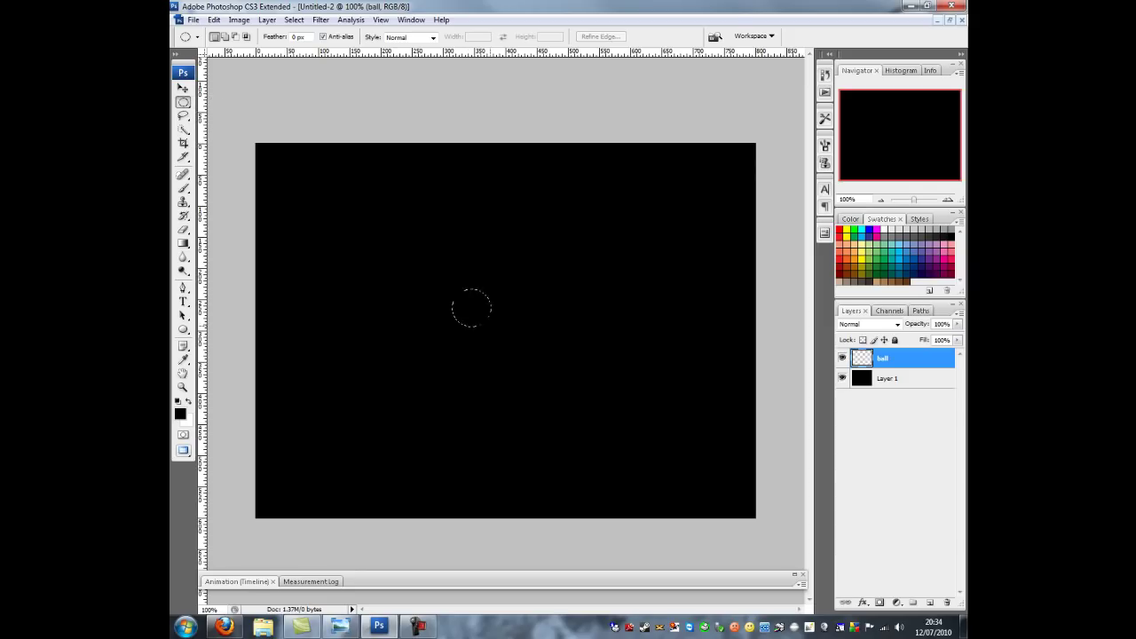
{"action": "left_click_drag", "start_coordinate": [480, 288], "coordinate": [510, 318]}
{"action": "left_click_drag", "start_coordinate": [555, 331], "coordinate": [540, 380]}
{"action": "key", "text": "shift"}
{"action": "left_click_drag", "start_coordinate": [532, 363], "coordinate": [531, 362]}
{"action": "key", "text": "x"}
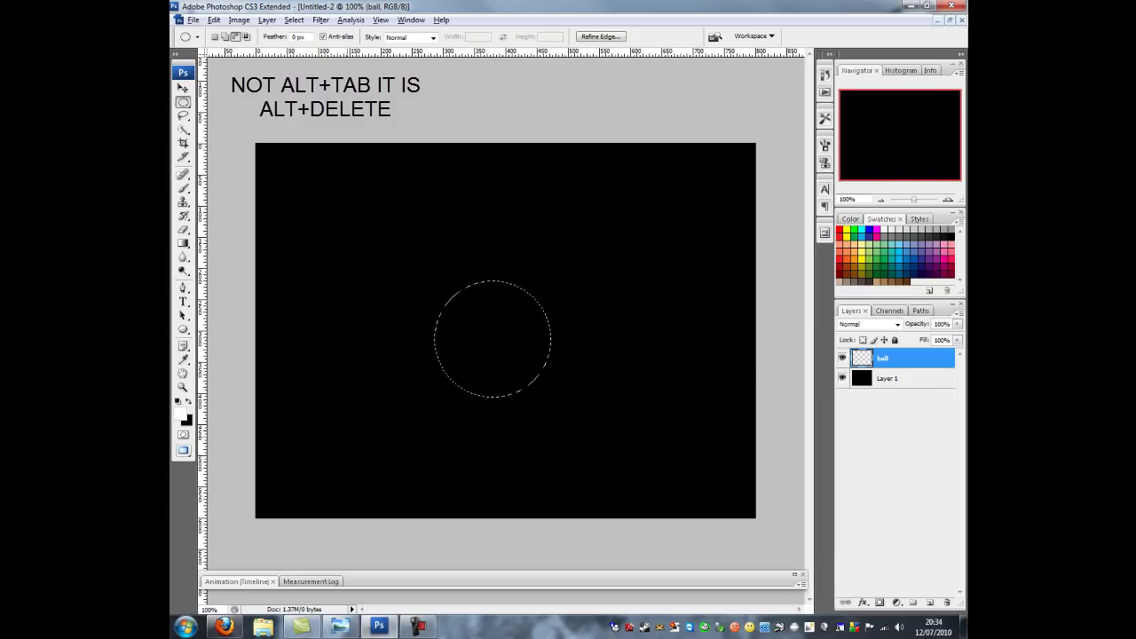
{"action": "key", "text": "alt+Delete"}
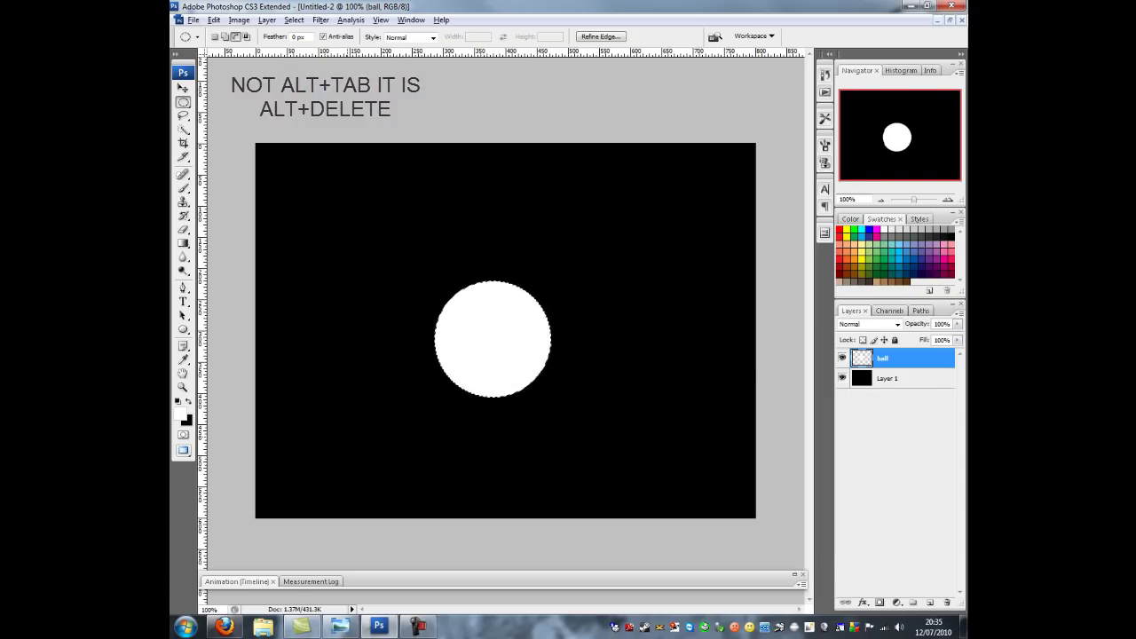
Step: Set the foreground colour to olive #878d2c
{"action": "left_click", "coordinate": [184, 417]}
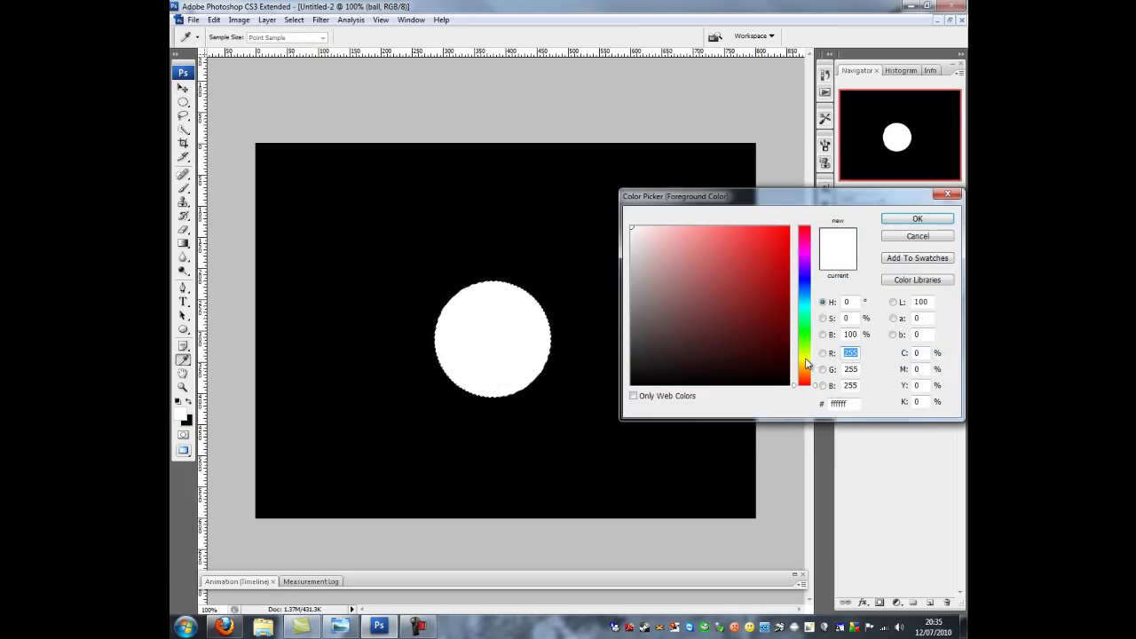
{"action": "left_click", "coordinate": [805, 357]}
{"action": "left_click_drag", "start_coordinate": [753, 291], "coordinate": [740, 301]}
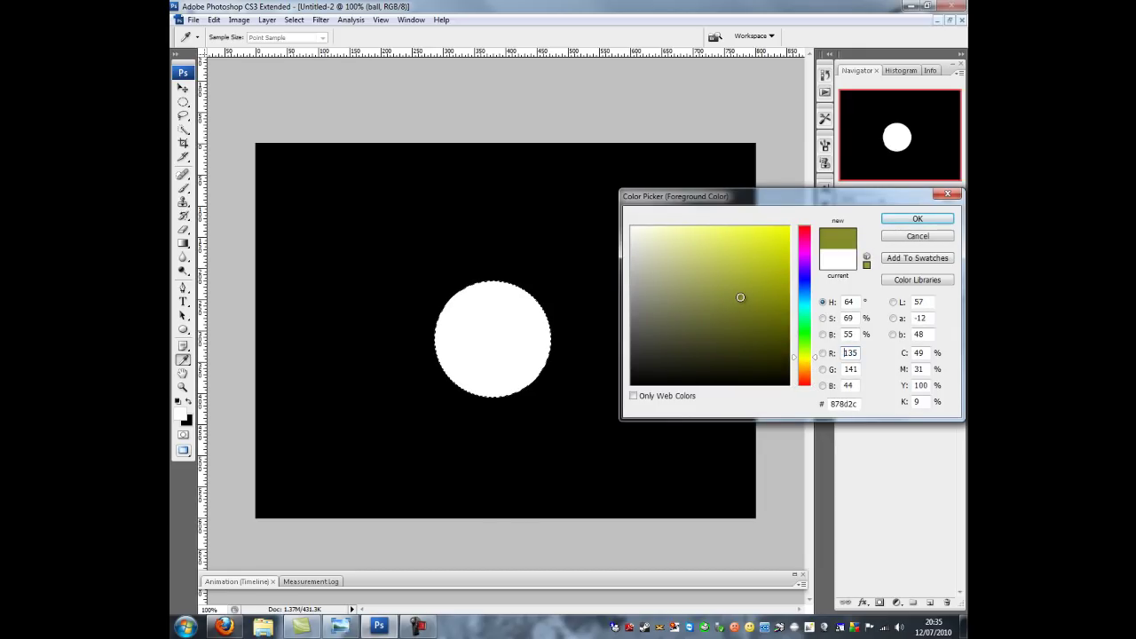
{"action": "left_click", "coordinate": [918, 219]}
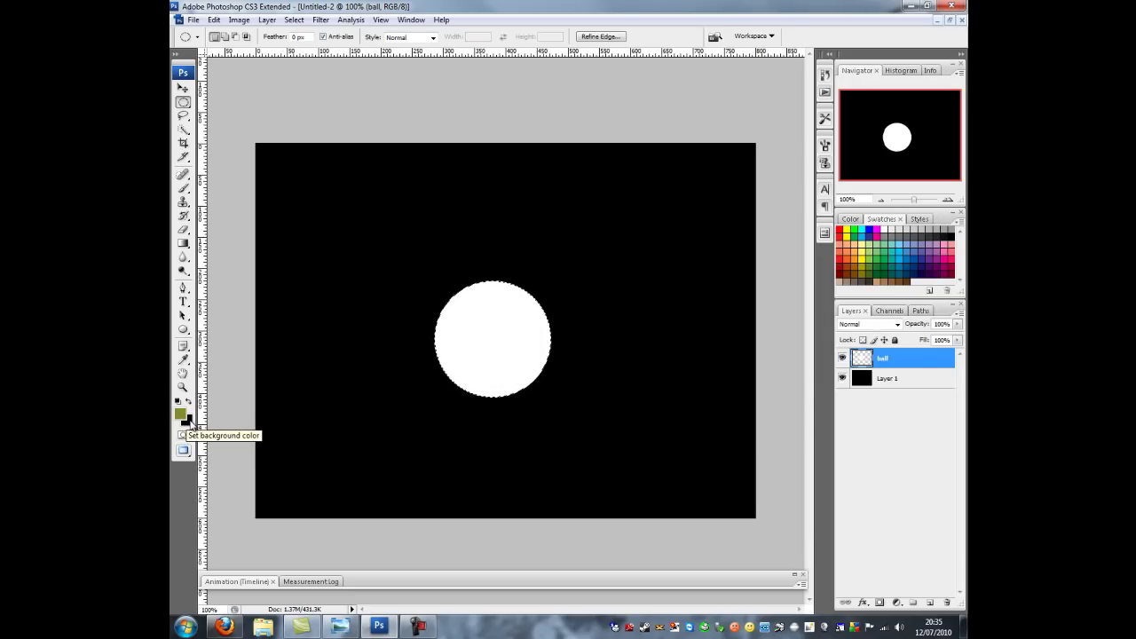
Step: Set the background colour to a paler olive, #9a9e55
{"action": "left_click", "coordinate": [190, 422]}
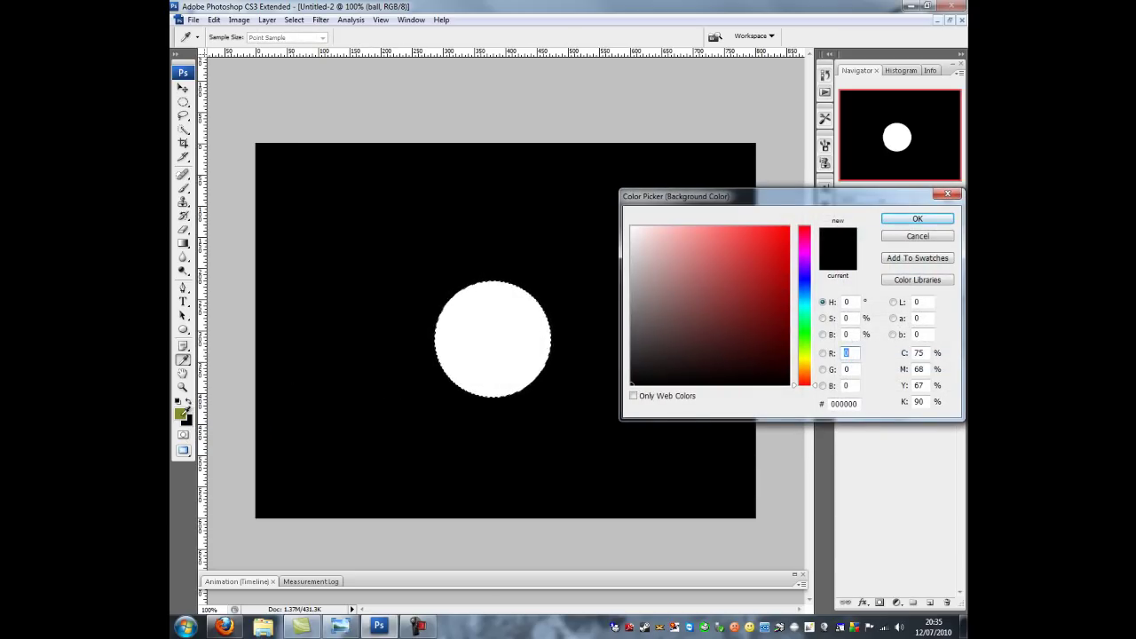
{"action": "left_click", "coordinate": [182, 414]}
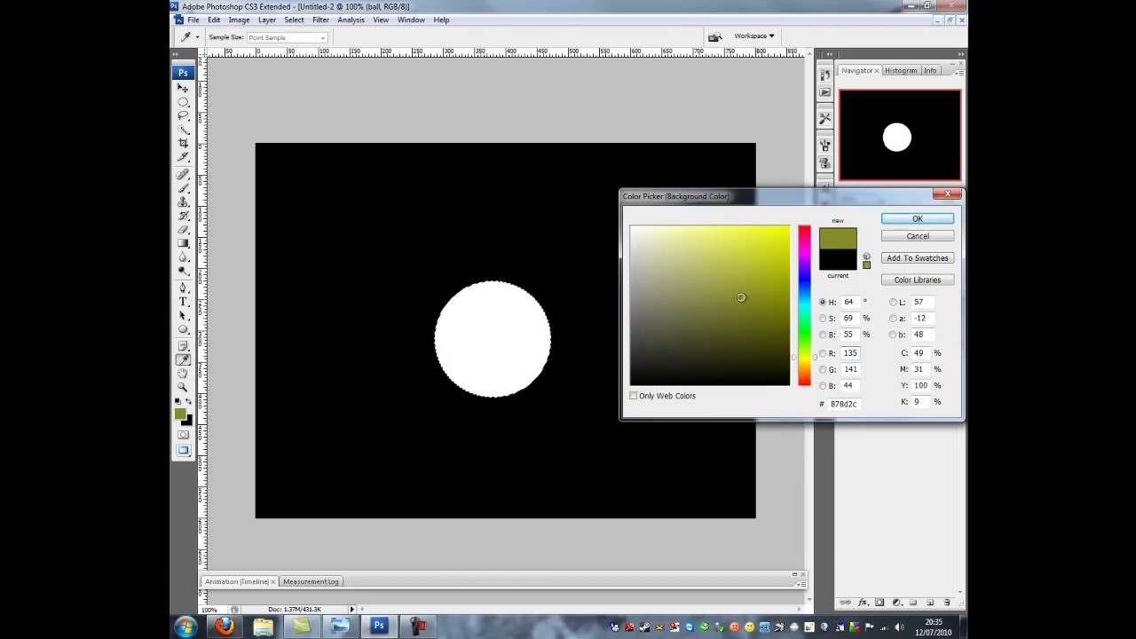
{"action": "left_click_drag", "start_coordinate": [738, 297], "coordinate": [704, 287]}
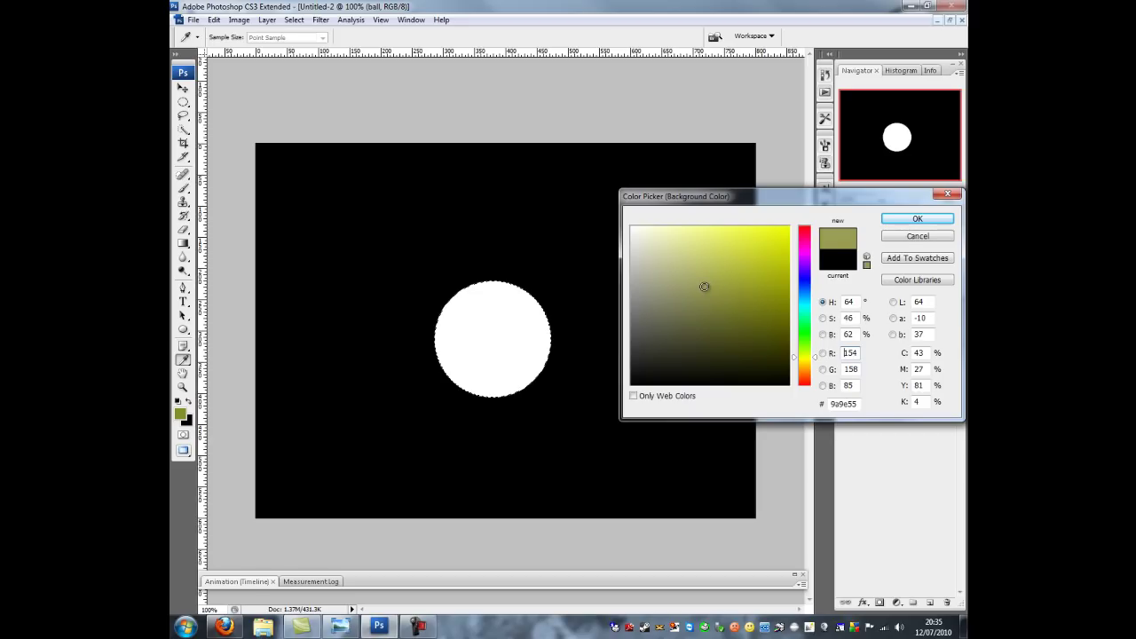
{"action": "left_click", "coordinate": [915, 219]}
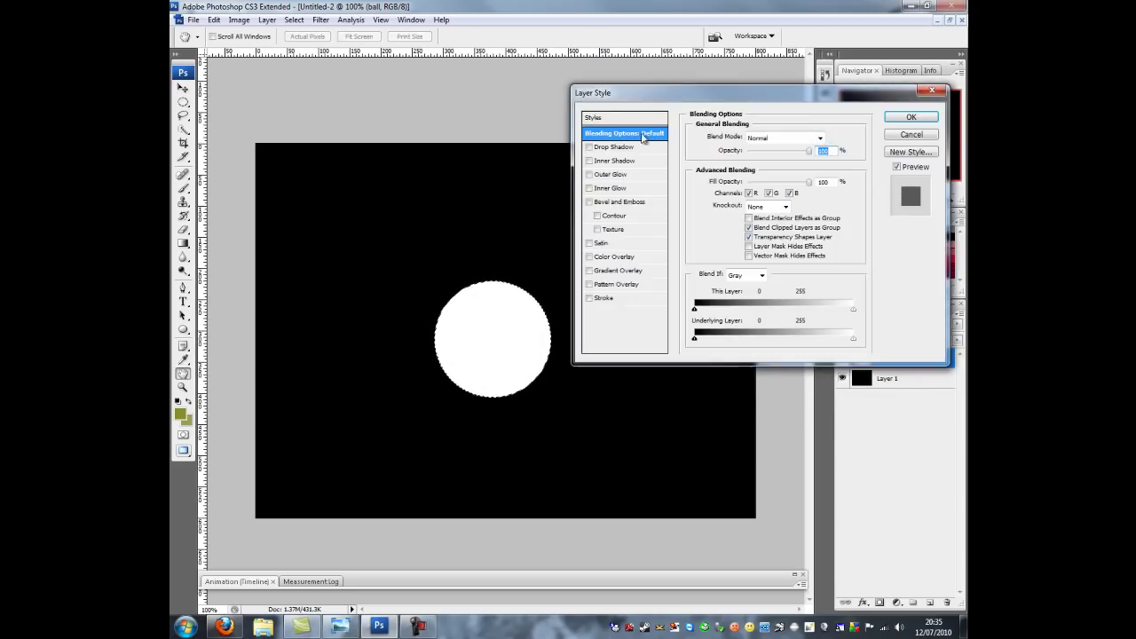
Step: Enable a white Normal-mode Drop Shadow: opacity 100, distance 0, spread 39, size 9
{"action": "left_click_drag", "start_coordinate": [648, 105], "coordinate": [556, 102]}
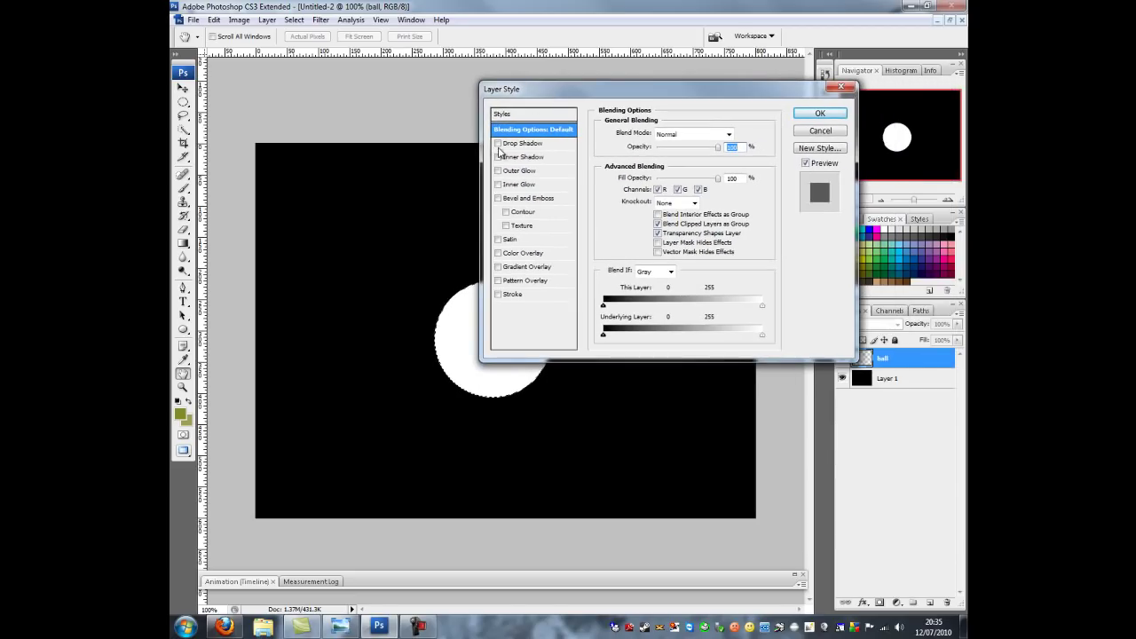
{"action": "left_click", "coordinate": [529, 144]}
{"action": "left_click", "coordinate": [707, 134]}
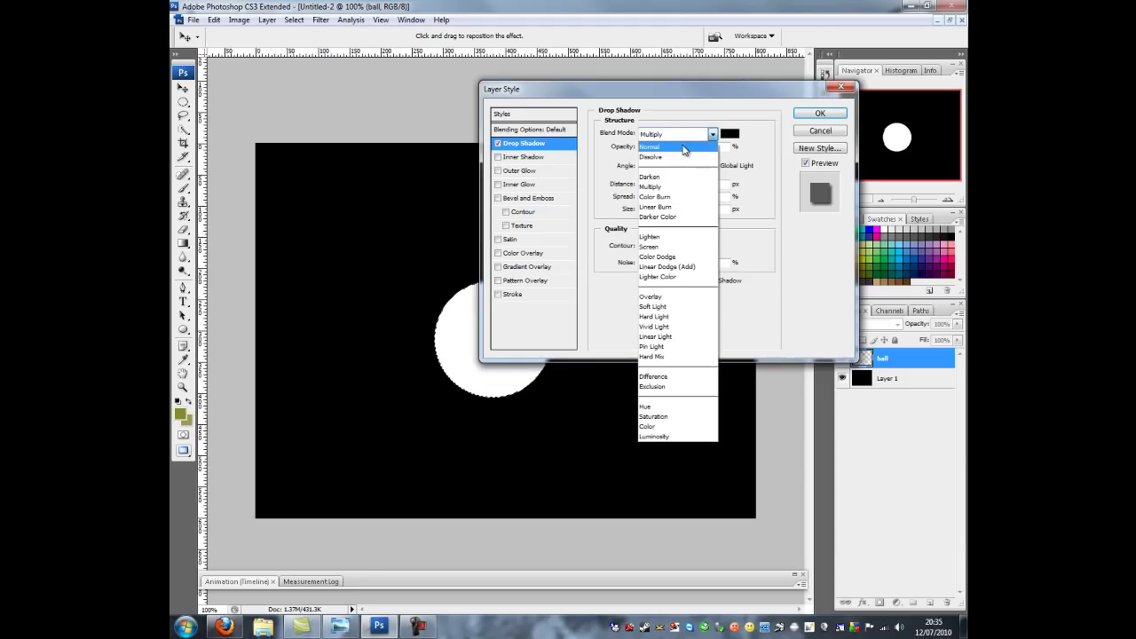
{"action": "left_click", "coordinate": [691, 148]}
{"action": "left_click", "coordinate": [729, 134]}
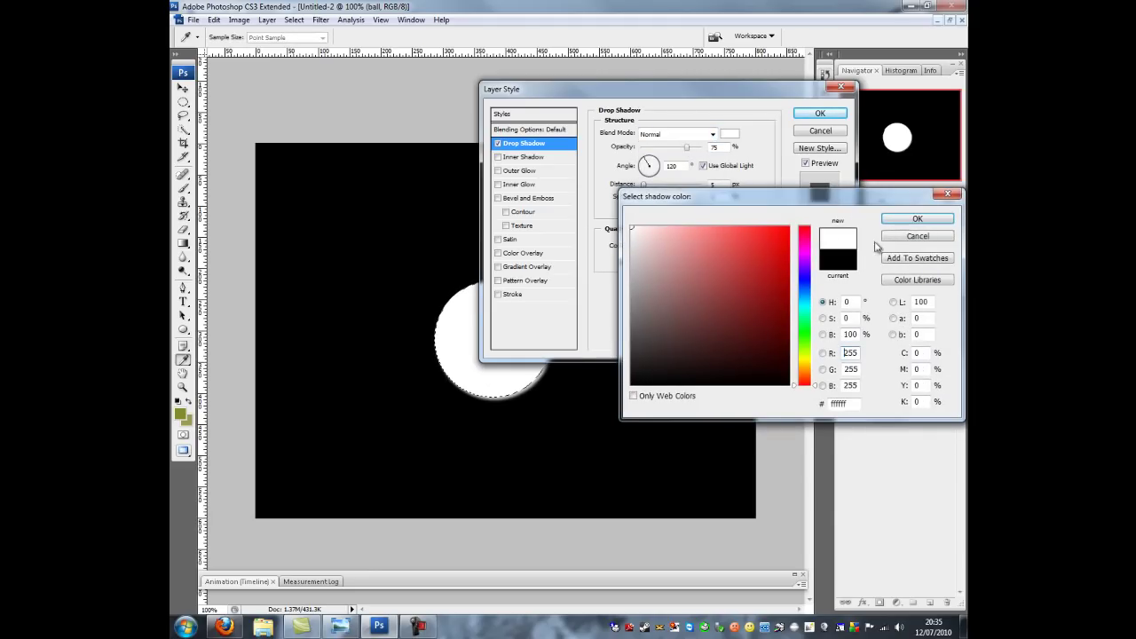
{"action": "left_click", "coordinate": [631, 226]}
{"action": "key", "text": "Return"}
{"action": "type", "text": "100"}
{"action": "type", "text": "0"}
{"action": "key", "text": "Tab"}
{"action": "type", "text": "35"}
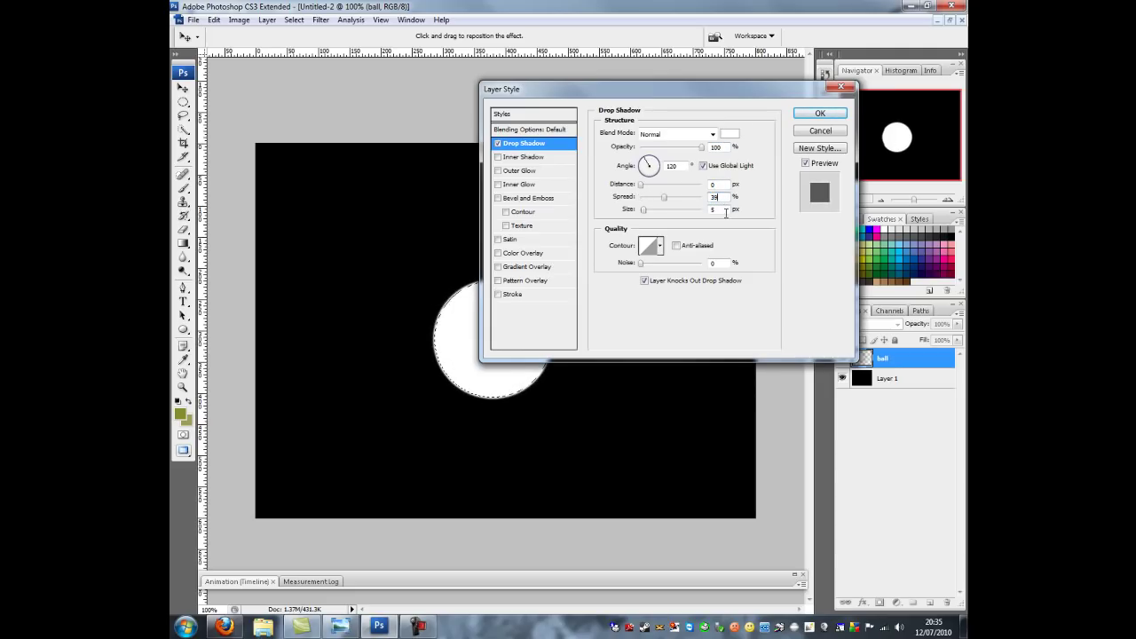
{"action": "type", "text": "9"}
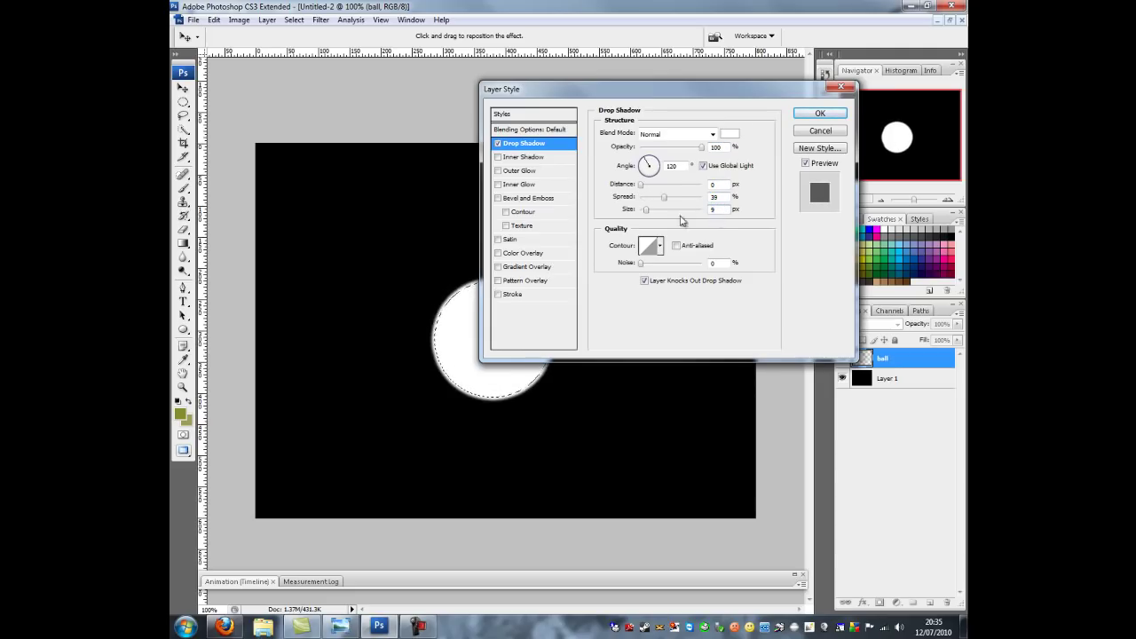
Step: Add a reversed radial Foreground-to-Background olive Gradient Overlay, centre nudged up-left, and apply it
{"action": "left_click", "coordinate": [531, 270]}
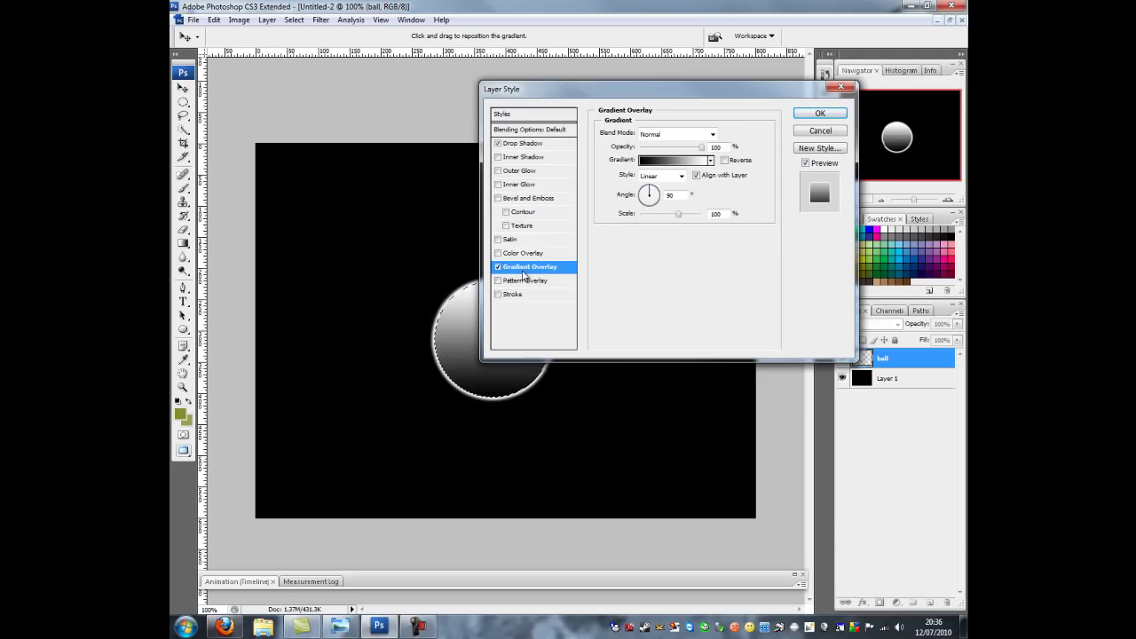
{"action": "left_click_drag", "start_coordinate": [606, 96], "coordinate": [654, 147]}
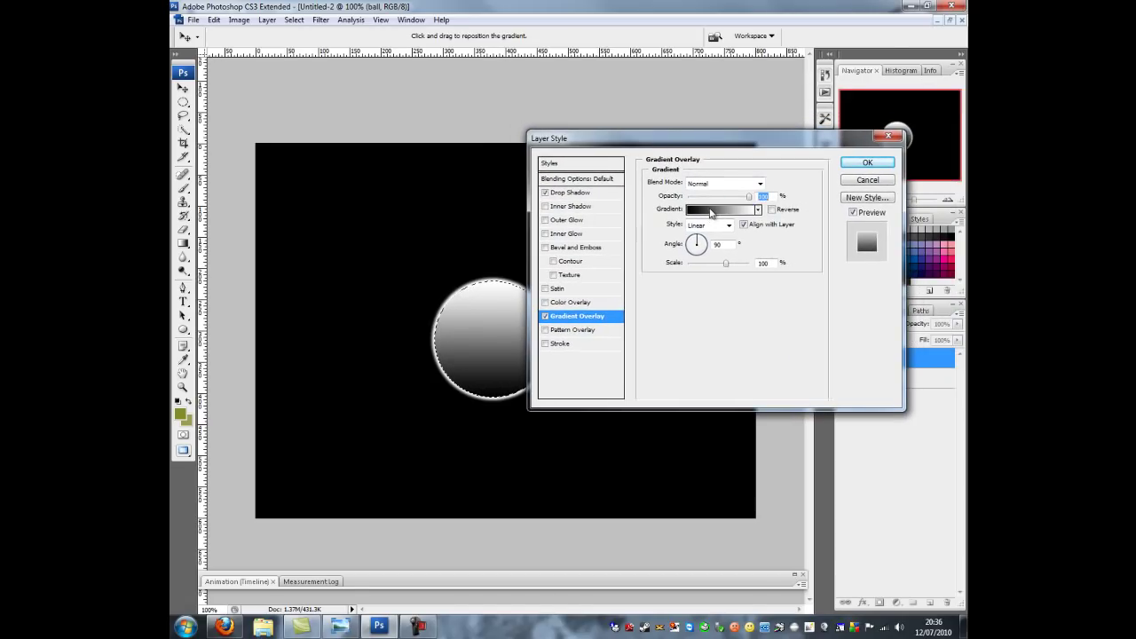
{"action": "left_click", "coordinate": [710, 211]}
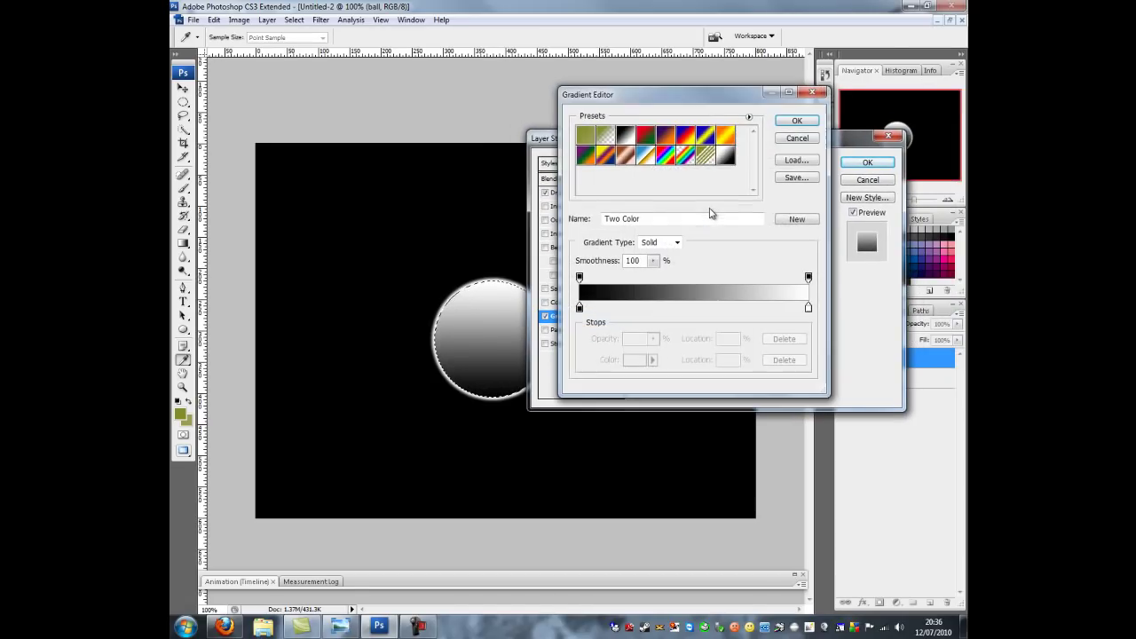
{"action": "left_click", "coordinate": [583, 142]}
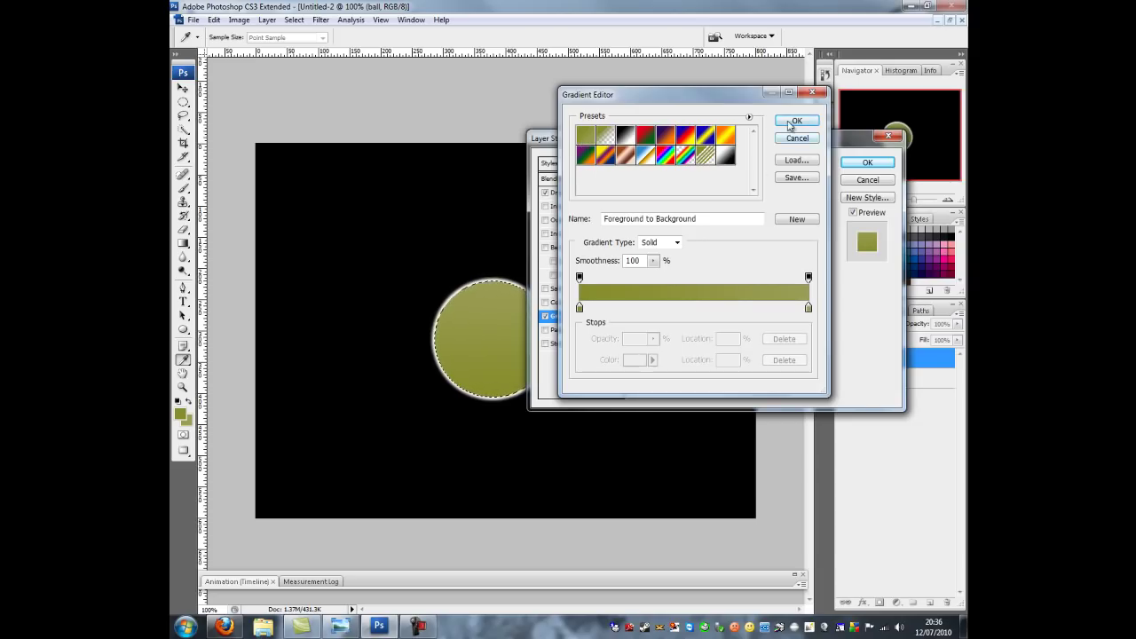
{"action": "left_click", "coordinate": [796, 122]}
{"action": "left_click_drag", "start_coordinate": [786, 137], "coordinate": [814, 132]}
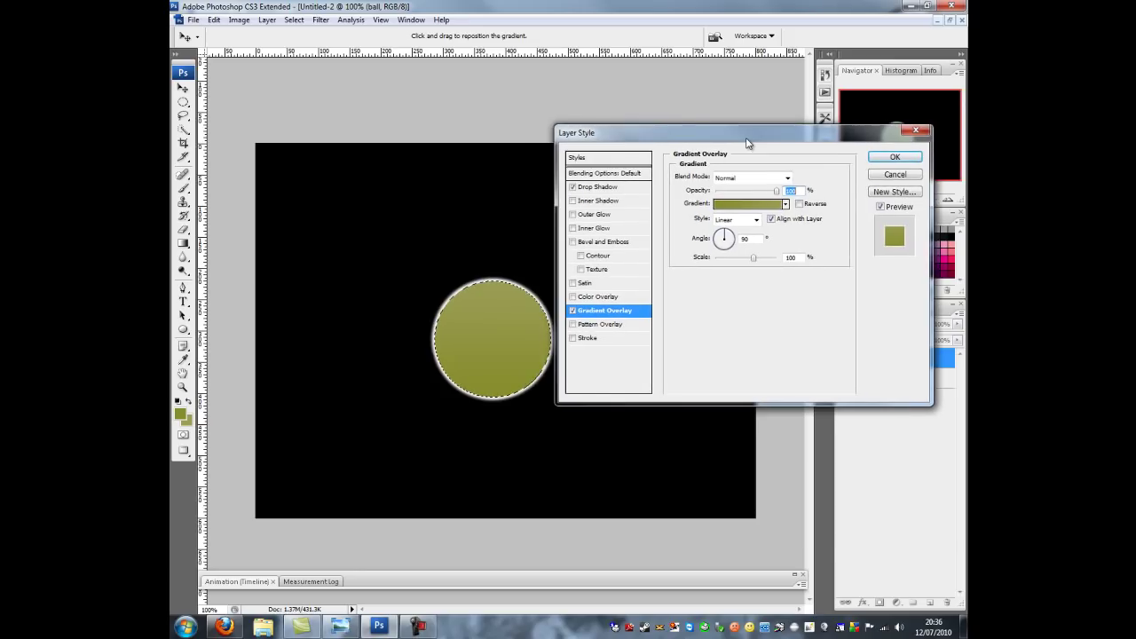
{"action": "left_click", "coordinate": [733, 217]}
{"action": "left_click", "coordinate": [731, 242]}
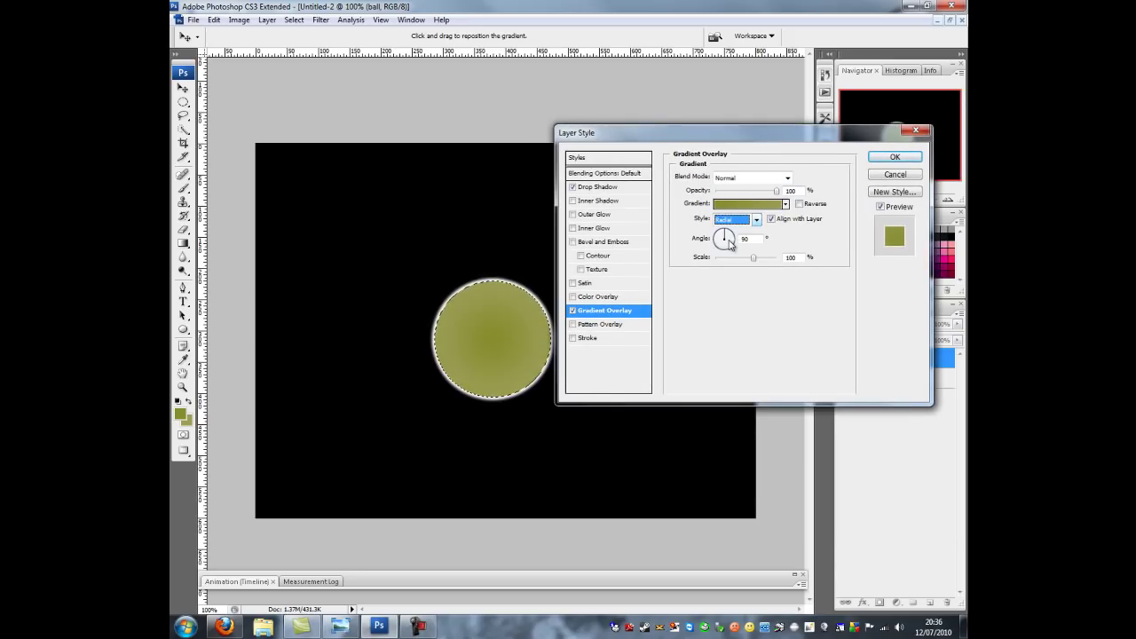
{"action": "left_click", "coordinate": [799, 204]}
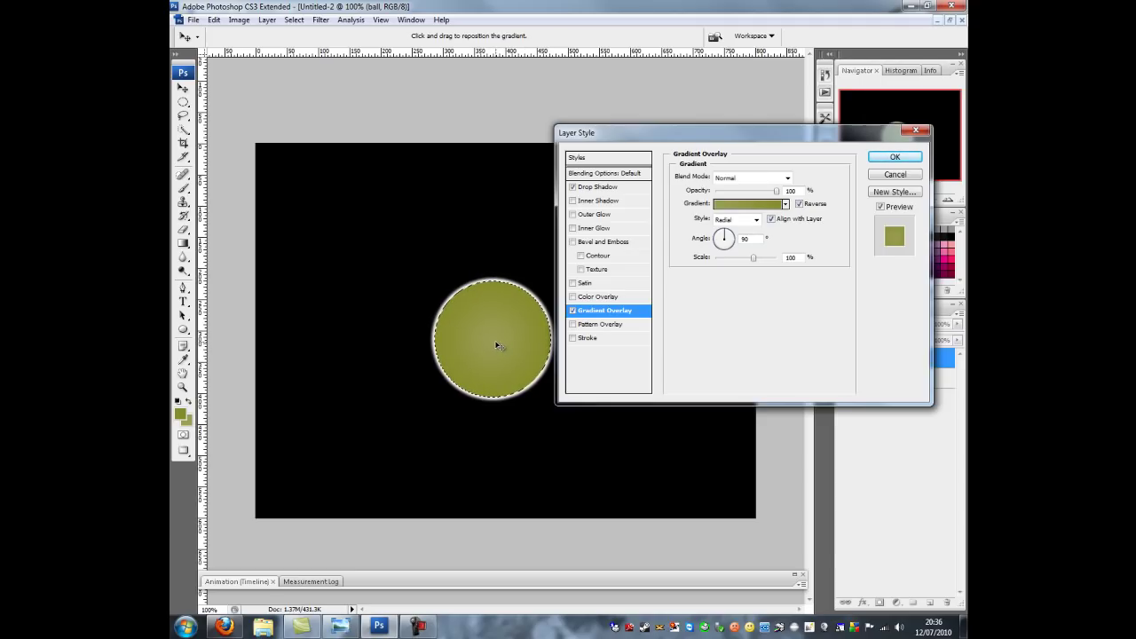
{"action": "left_click_drag", "start_coordinate": [494, 342], "coordinate": [489, 335]}
{"action": "left_click", "coordinate": [895, 158]}
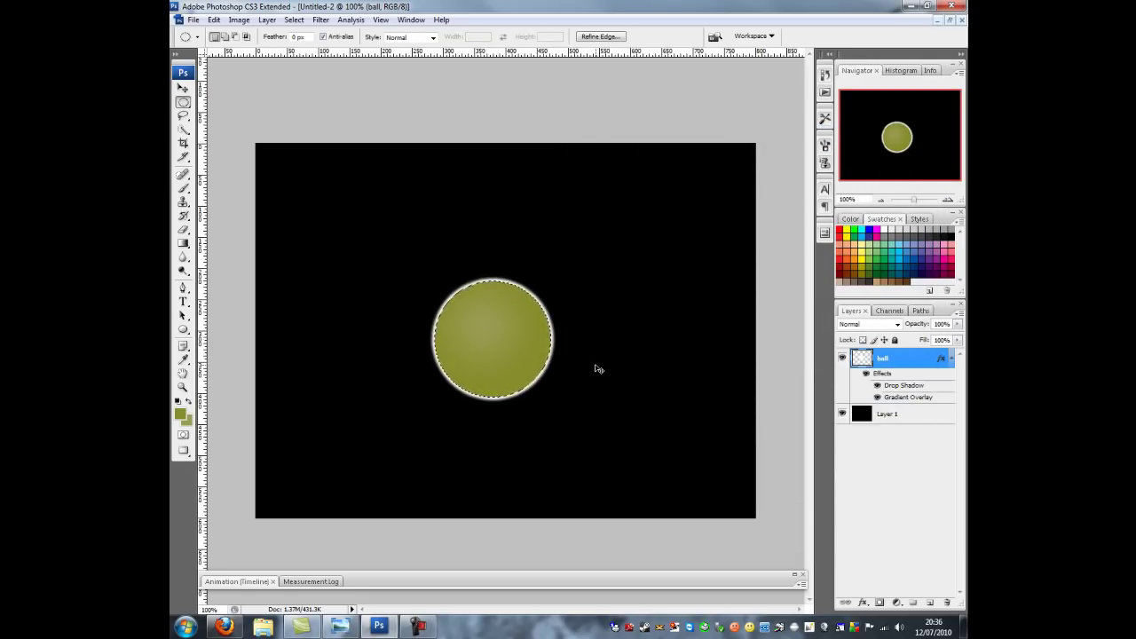
Step: Deselect, then outline crack shapes inside the ball with the plain Lasso tool
{"action": "key", "text": "ctrl+d"}
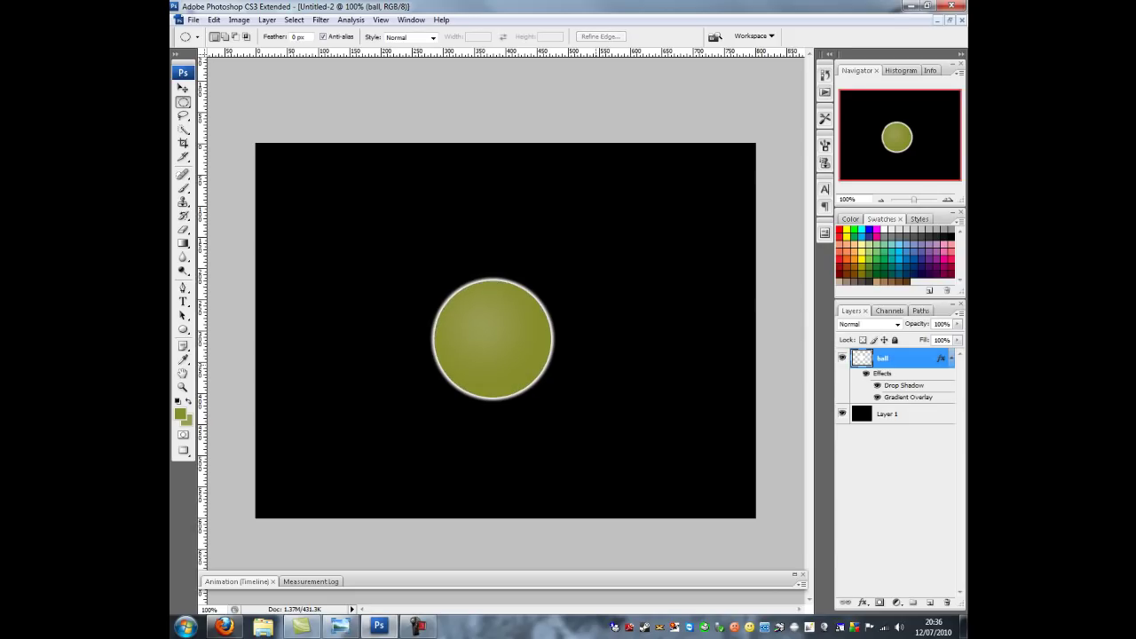
{"action": "left_click", "coordinate": [183, 118]}
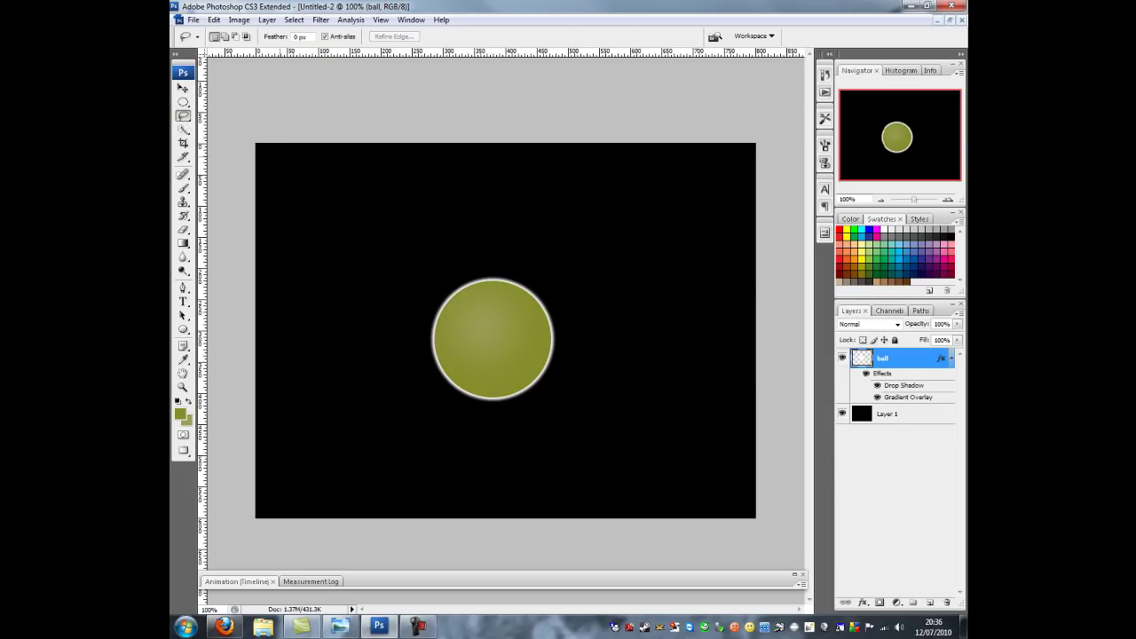
{"action": "left_click", "coordinate": [188, 121]}
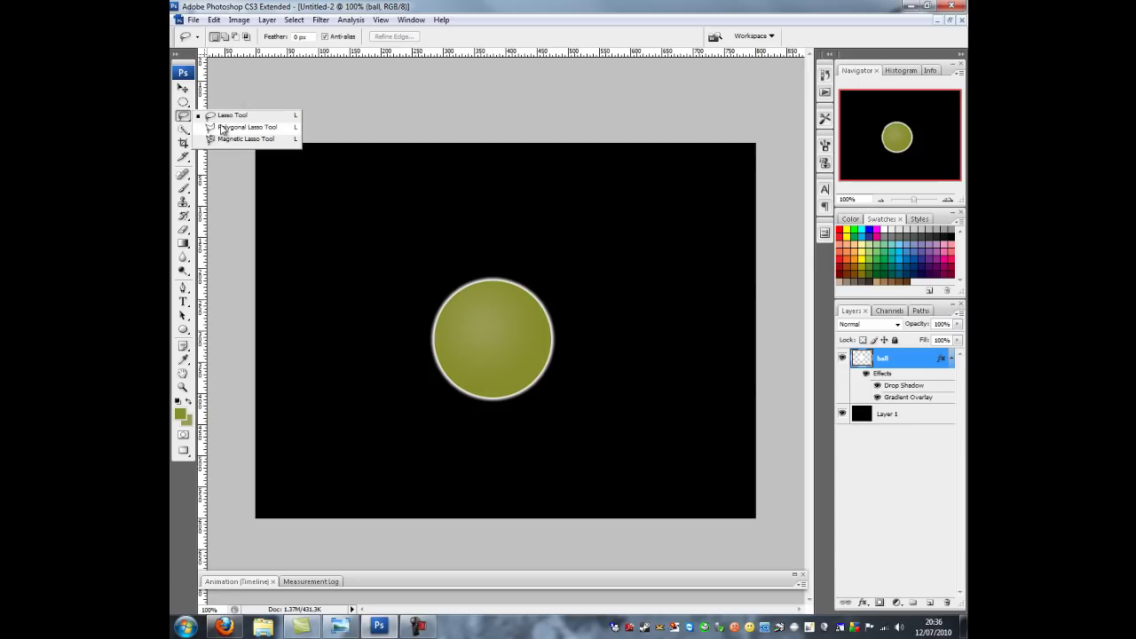
{"action": "left_click", "coordinate": [207, 117]}
{"action": "mouse_move", "coordinate": [503, 297]}
{"action": "left_mouse_down"}
{"action": "mouse_move", "coordinate": [494, 282]}
{"action": "mouse_move", "coordinate": [485, 393]}
{"action": "mouse_move", "coordinate": [494, 337]}
{"action": "left_mouse_up"}
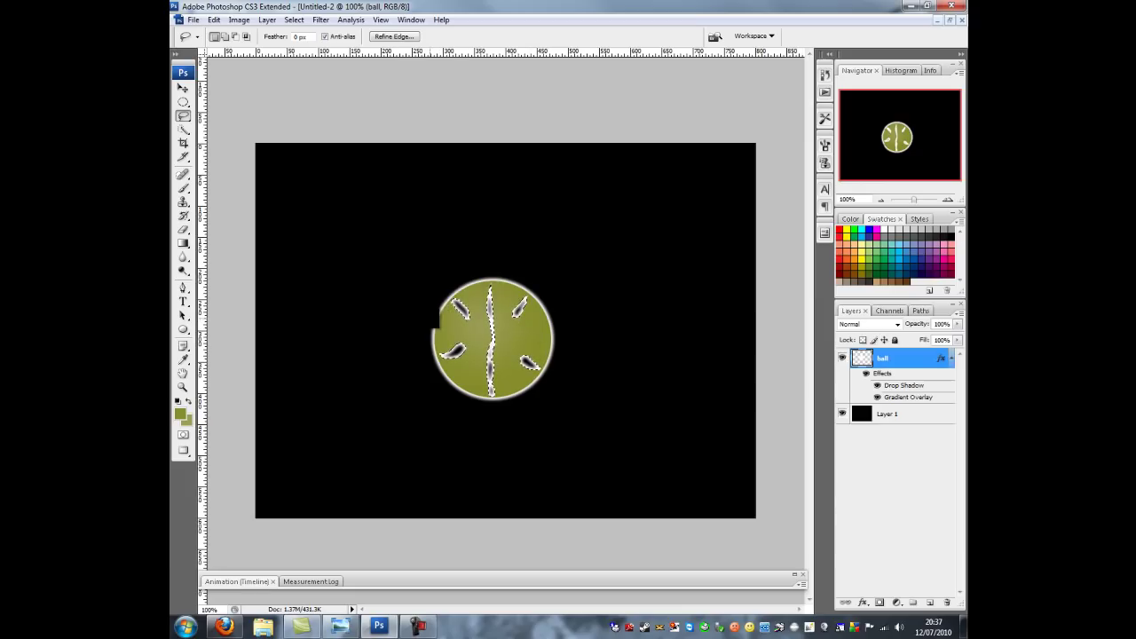
Step: Select a circle around the ball and apply Spherize at 80% amount
{"action": "left_click", "coordinate": [504, 334]}
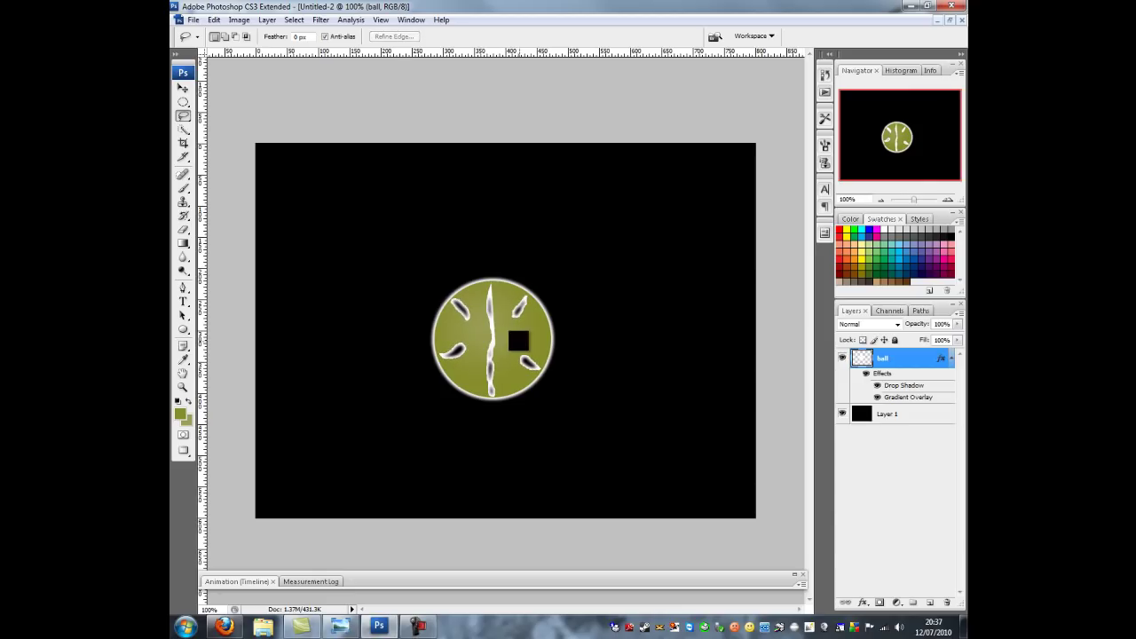
{"action": "left_click", "coordinate": [183, 102]}
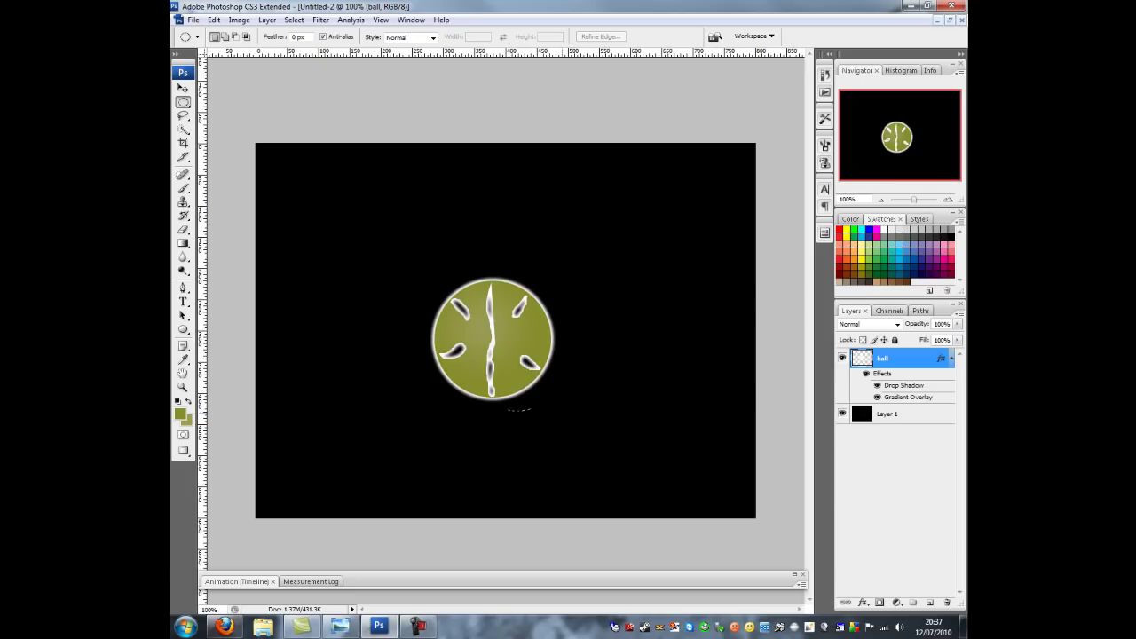
{"action": "left_click_drag", "start_coordinate": [564, 366], "coordinate": [511, 344]}
{"action": "left_click", "coordinate": [320, 20]}
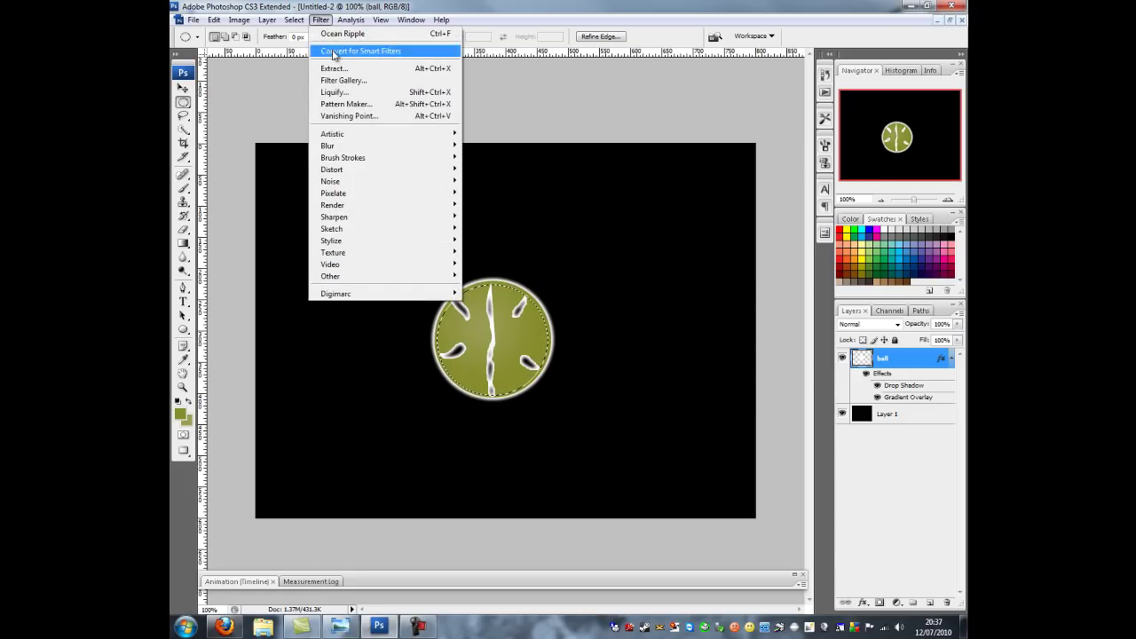
{"action": "mouse_move", "coordinate": [351, 172]}
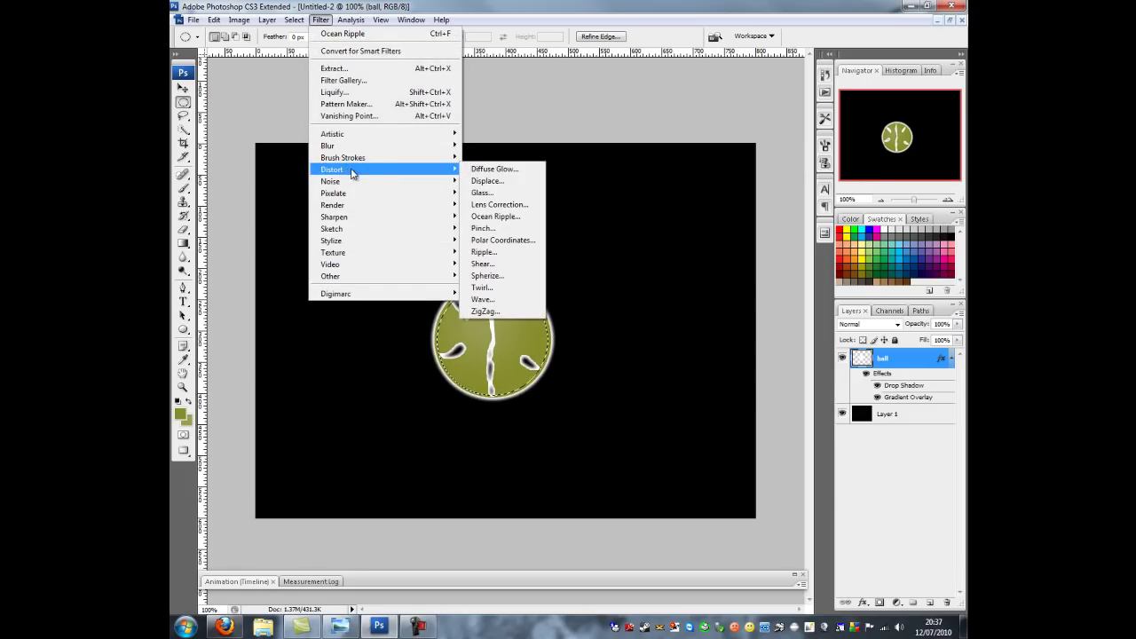
{"action": "left_click", "coordinate": [518, 282]}
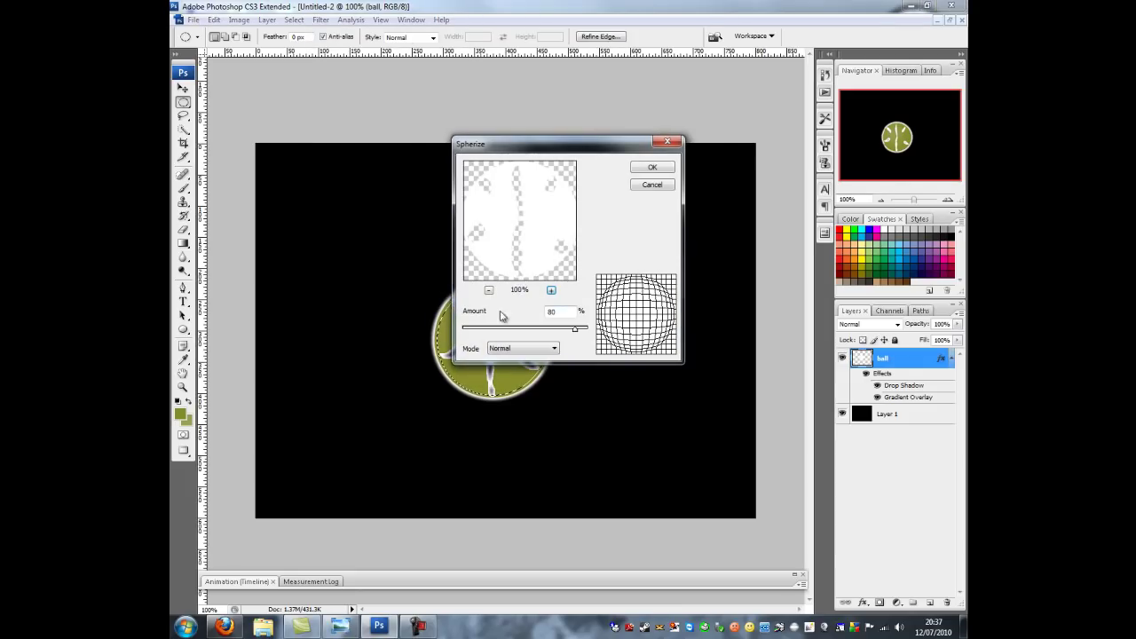
{"action": "left_click", "coordinate": [645, 170]}
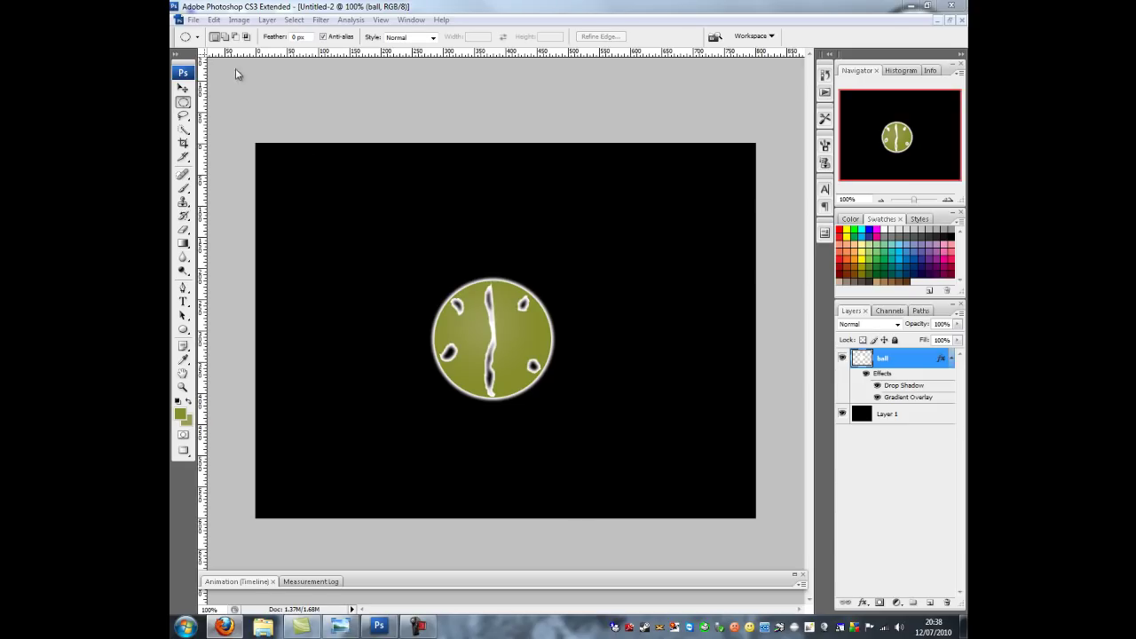
Step: Flatten the ball and black layers into a single Background layer with Flatten Image
{"action": "left_click", "coordinate": [239, 19]}
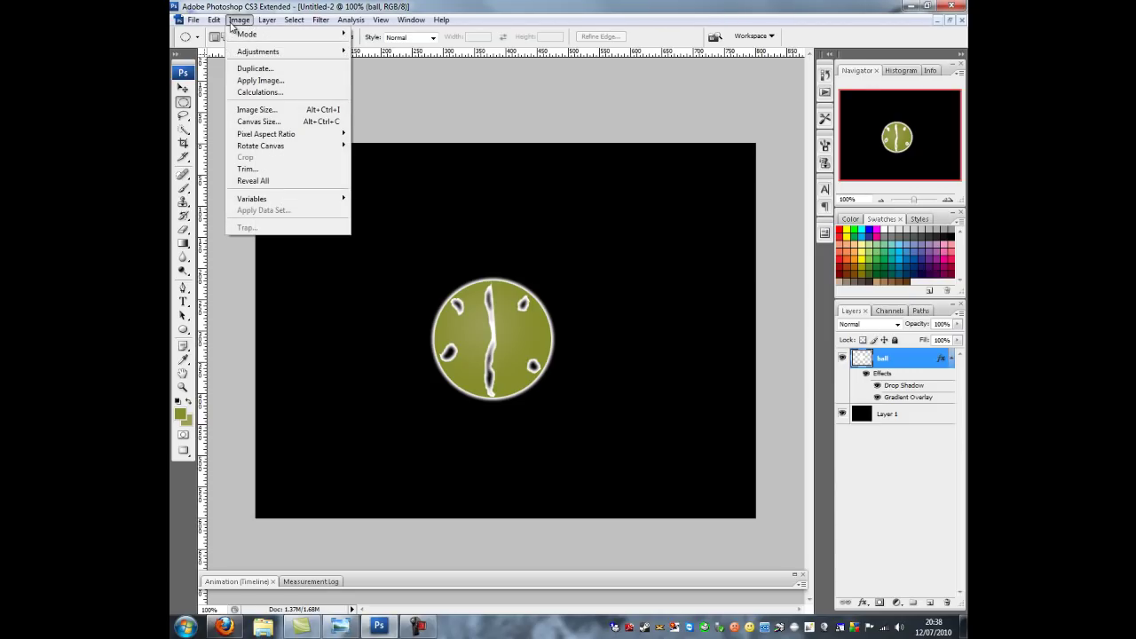
{"action": "mouse_move", "coordinate": [268, 21]}
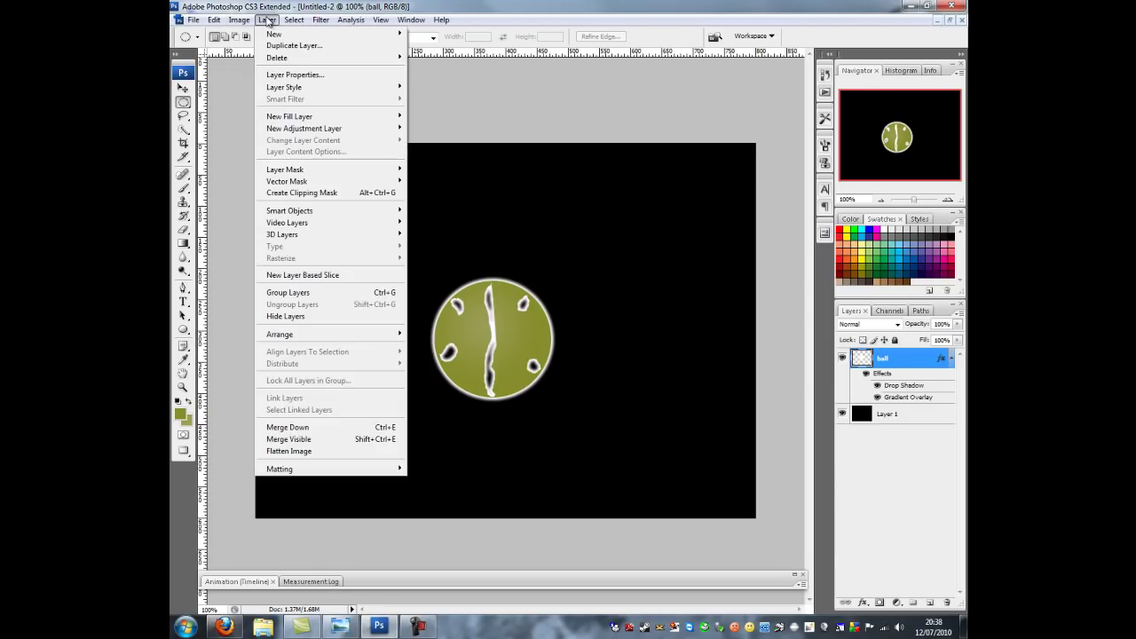
{"action": "left_click", "coordinate": [300, 453]}
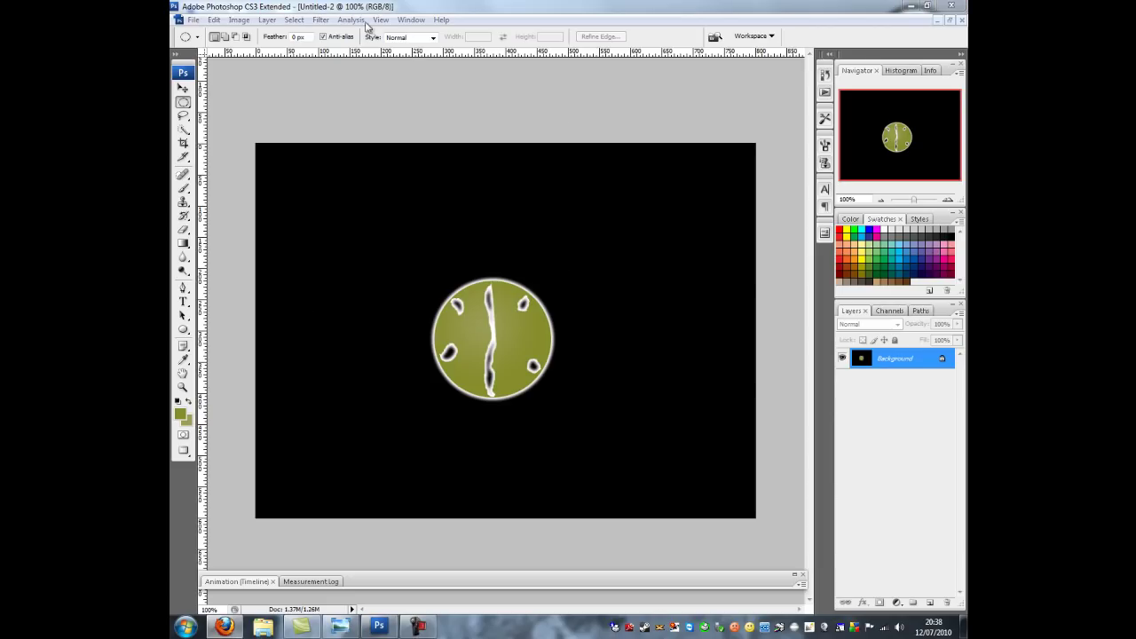
Step: Apply Polar Coordinates set to Polar to Rectangular, unrolling the ball into a wavy band
{"action": "left_click", "coordinate": [319, 19]}
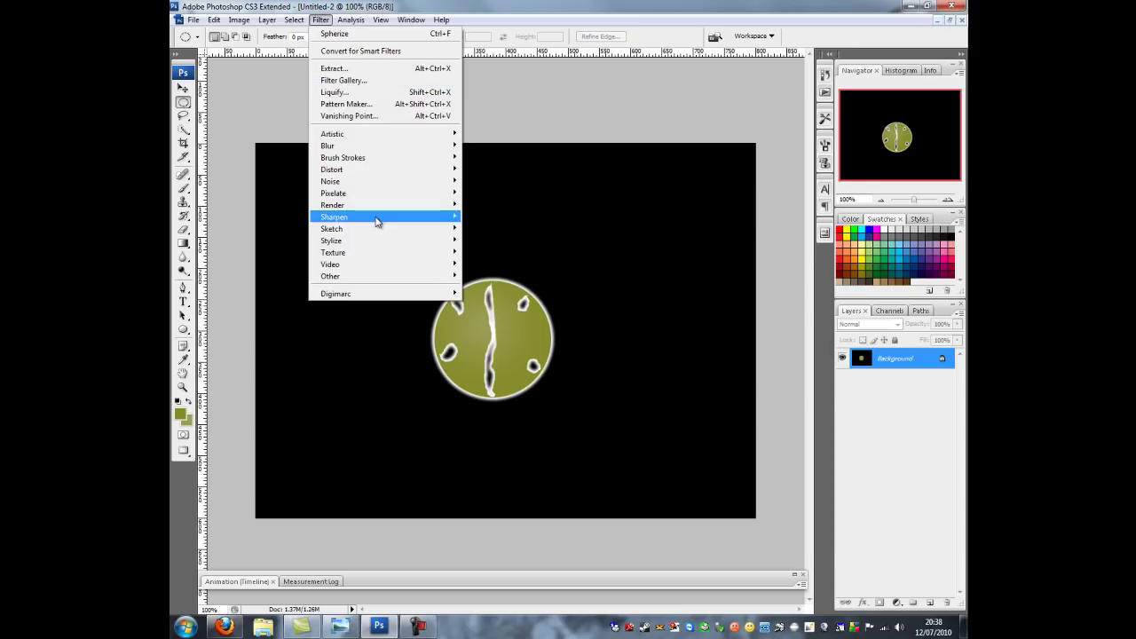
{"action": "mouse_move", "coordinate": [379, 174]}
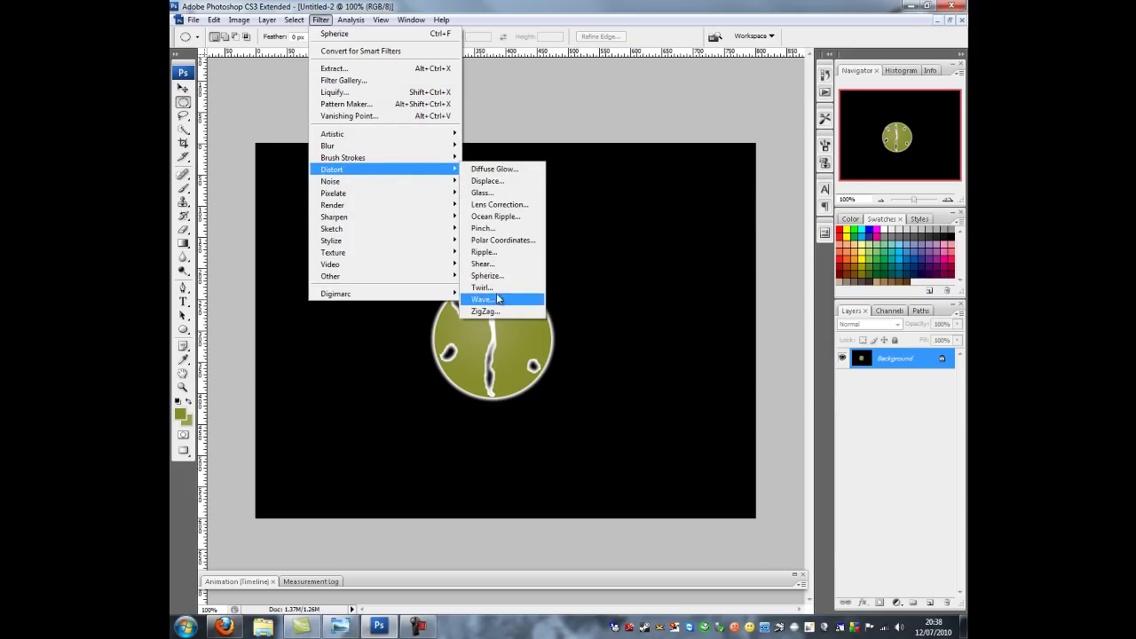
{"action": "left_click", "coordinate": [499, 241]}
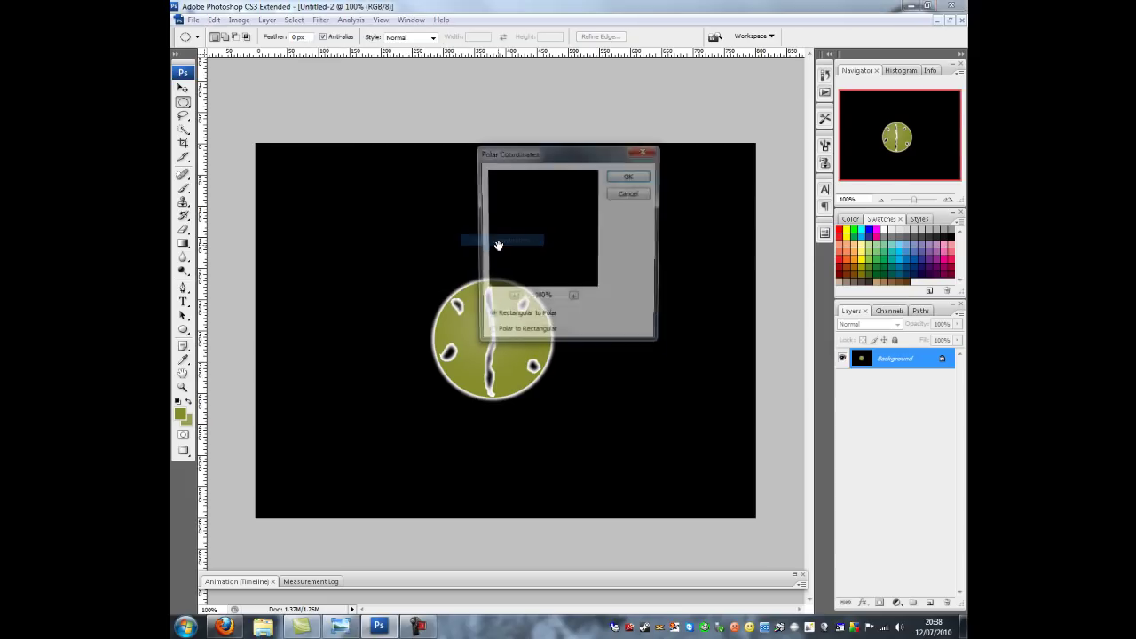
{"action": "left_click", "coordinate": [489, 334]}
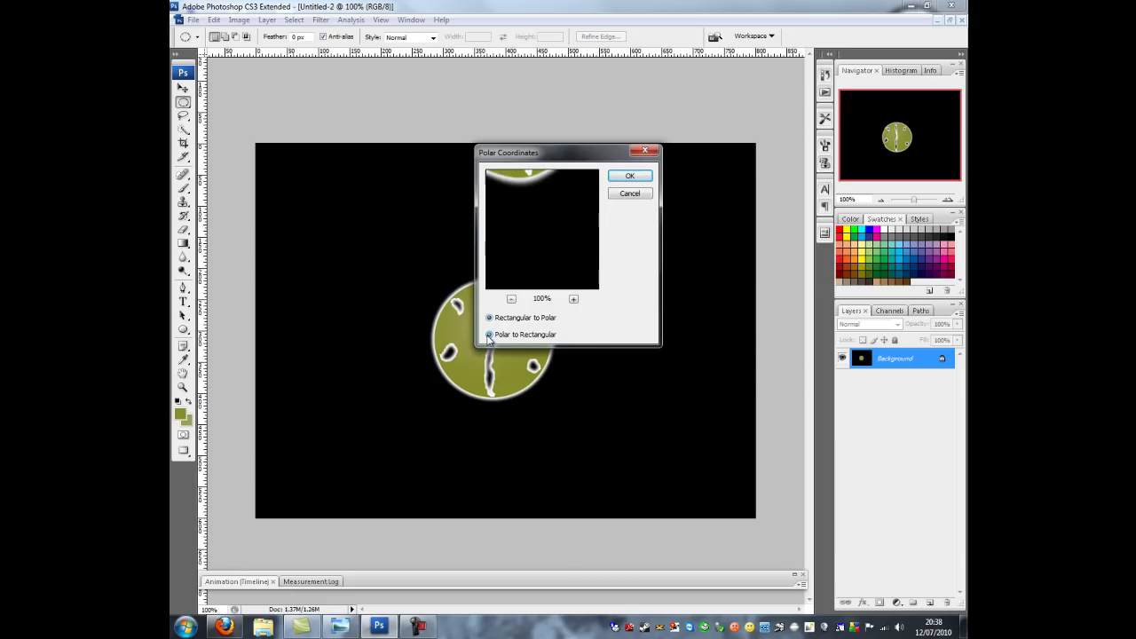
{"action": "left_click", "coordinate": [629, 176]}
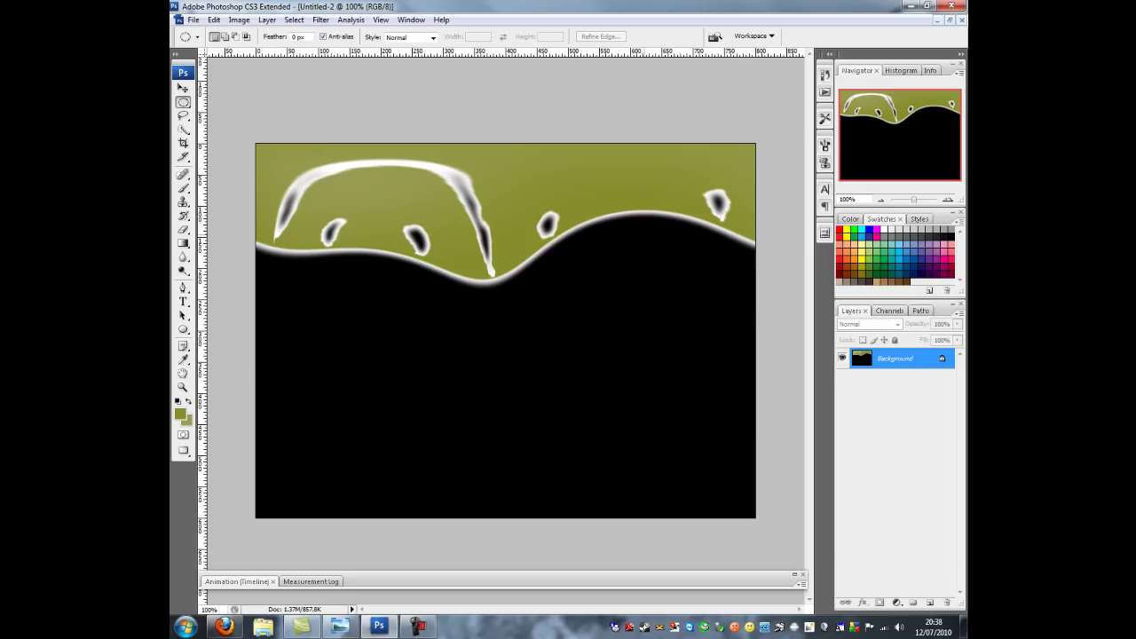
{"action": "left_click", "coordinate": [236, 20]}
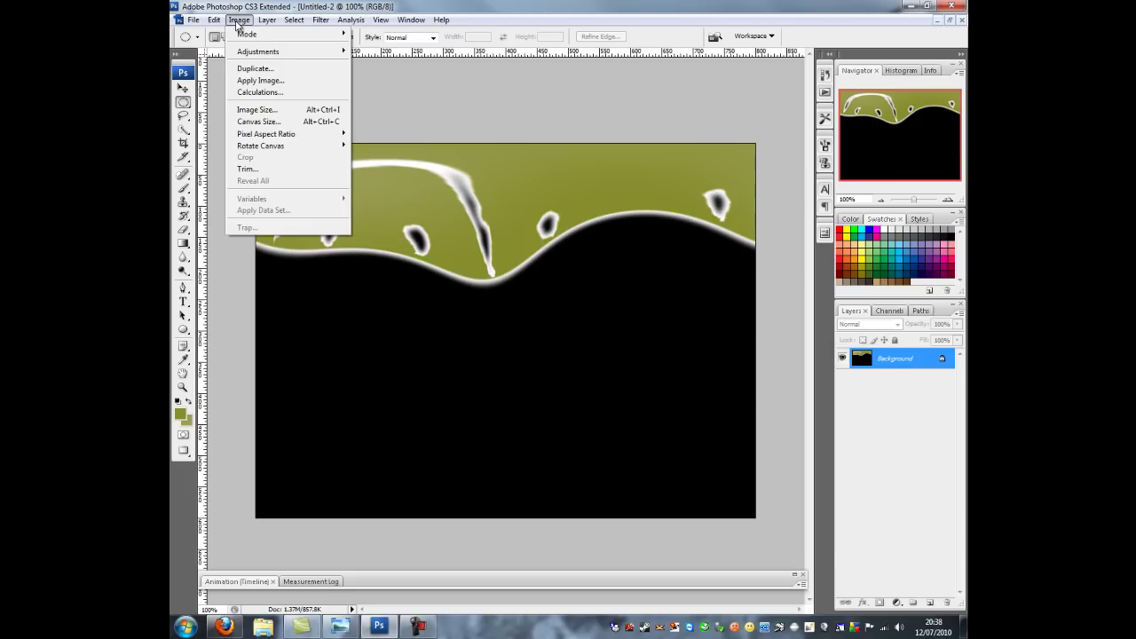
Step: Rotate the canvas 90° CW to portrait, then apply Wind From the Right twice
{"action": "mouse_move", "coordinate": [310, 147]}
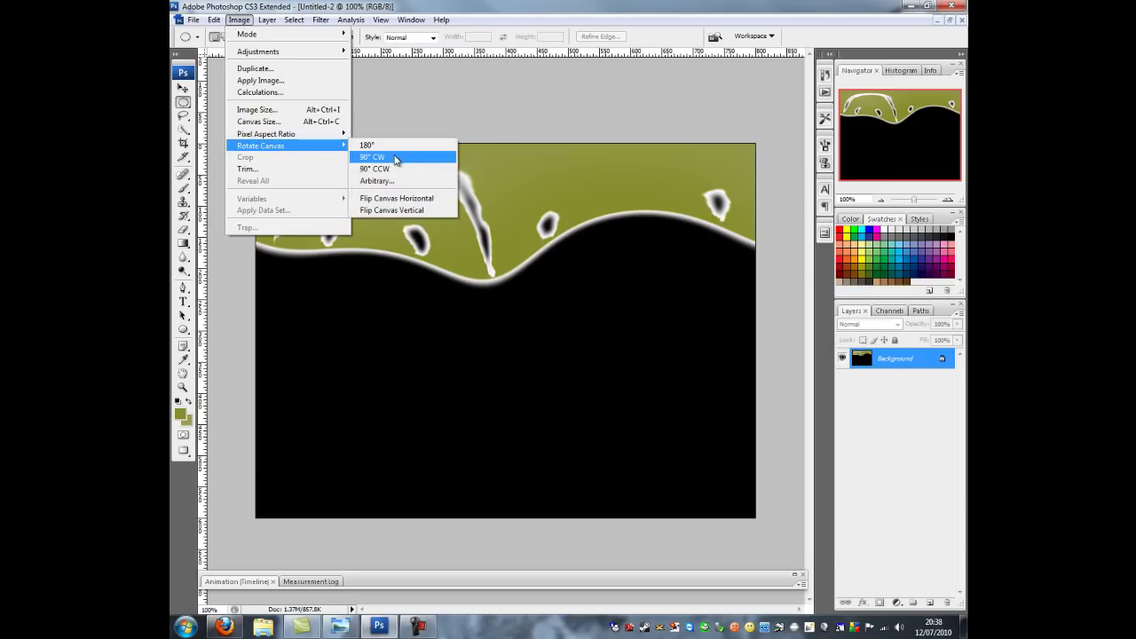
{"action": "left_click", "coordinate": [395, 157]}
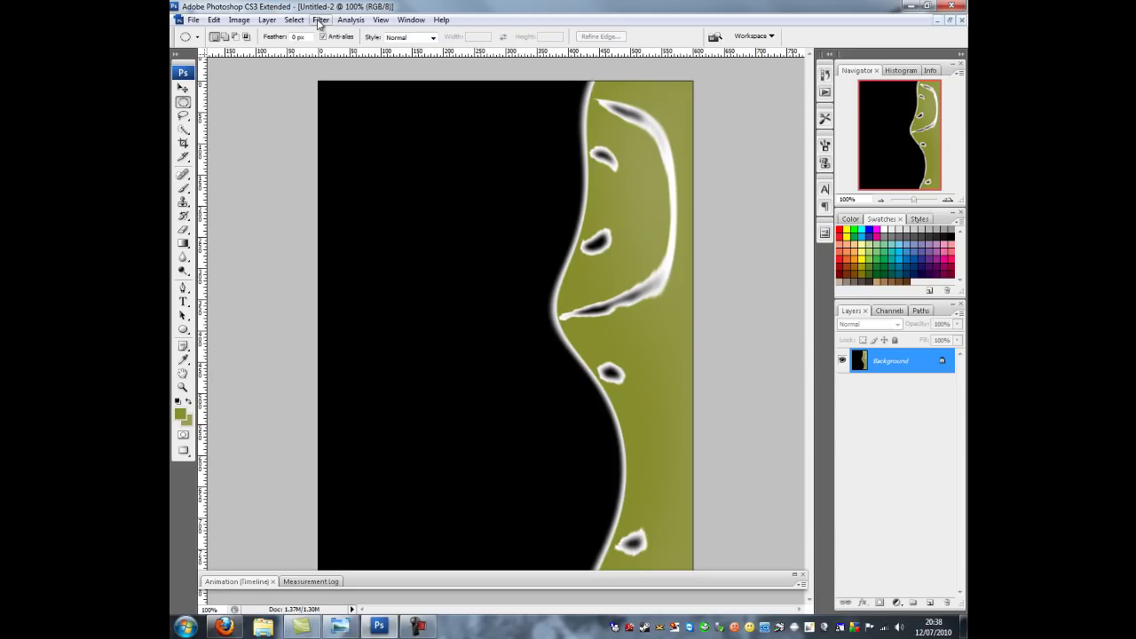
{"action": "left_click", "coordinate": [320, 19]}
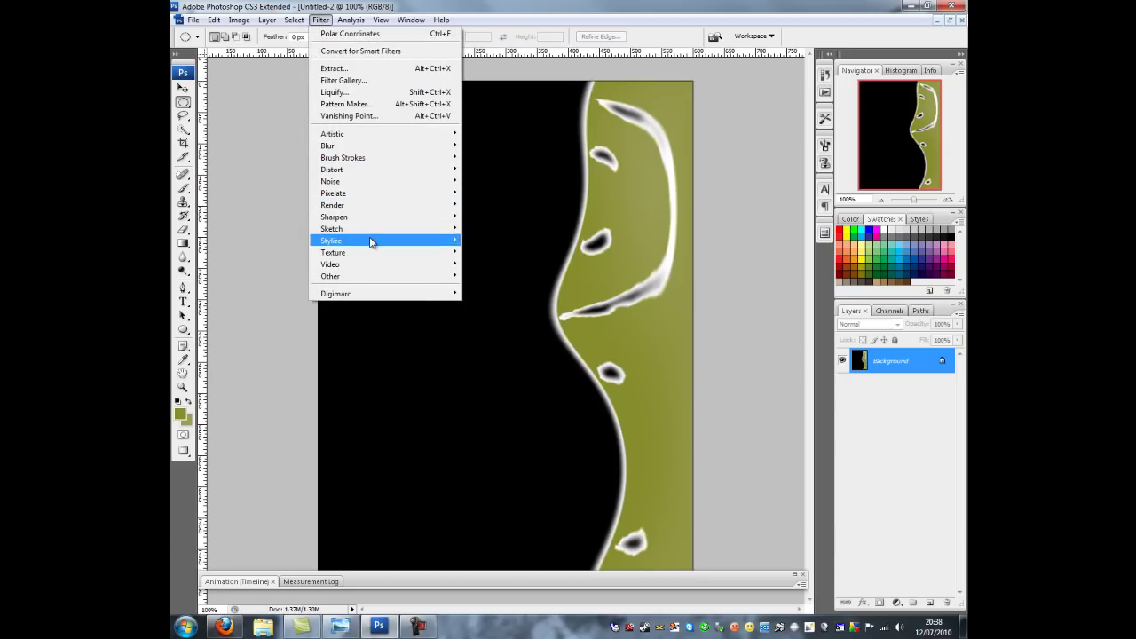
{"action": "mouse_move", "coordinate": [376, 245]}
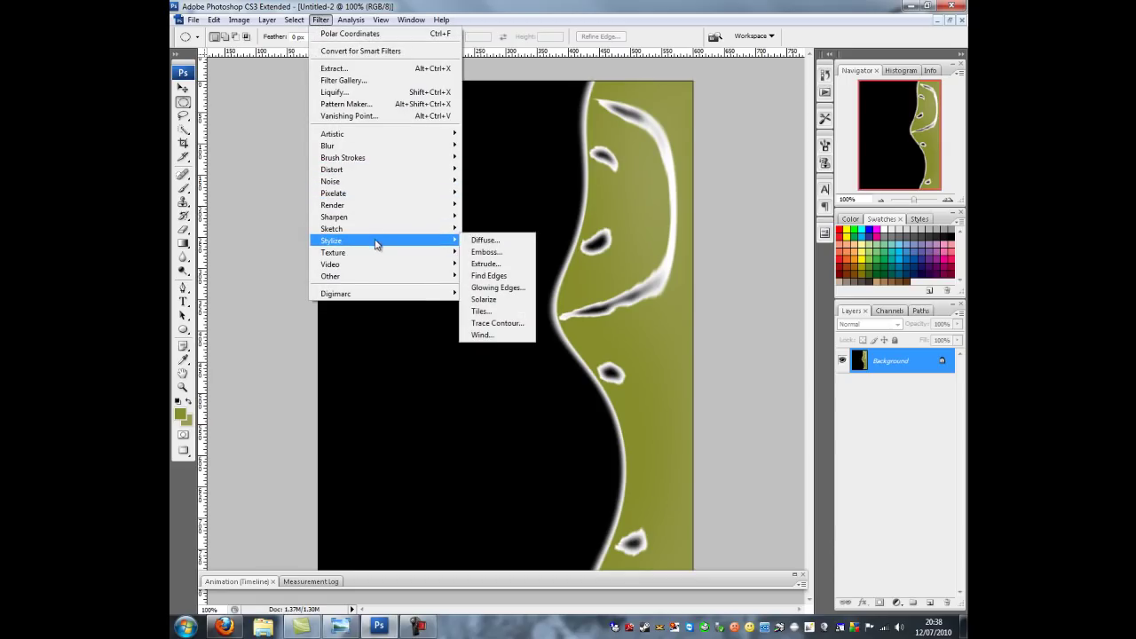
{"action": "left_click", "coordinate": [484, 334]}
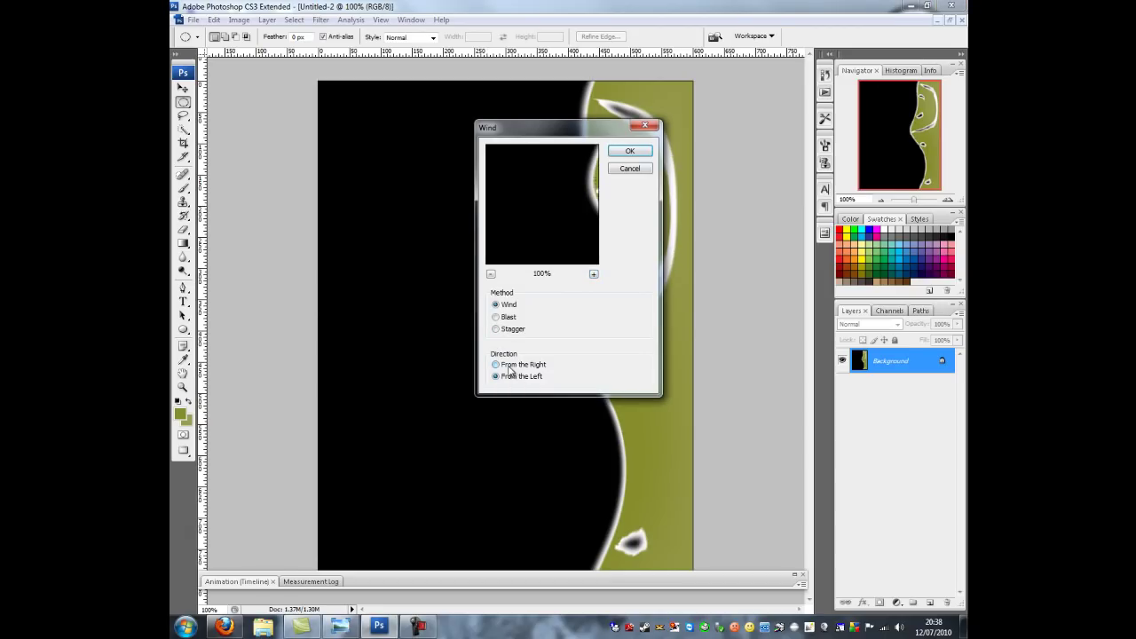
{"action": "left_click", "coordinate": [509, 366]}
{"action": "left_click", "coordinate": [640, 154]}
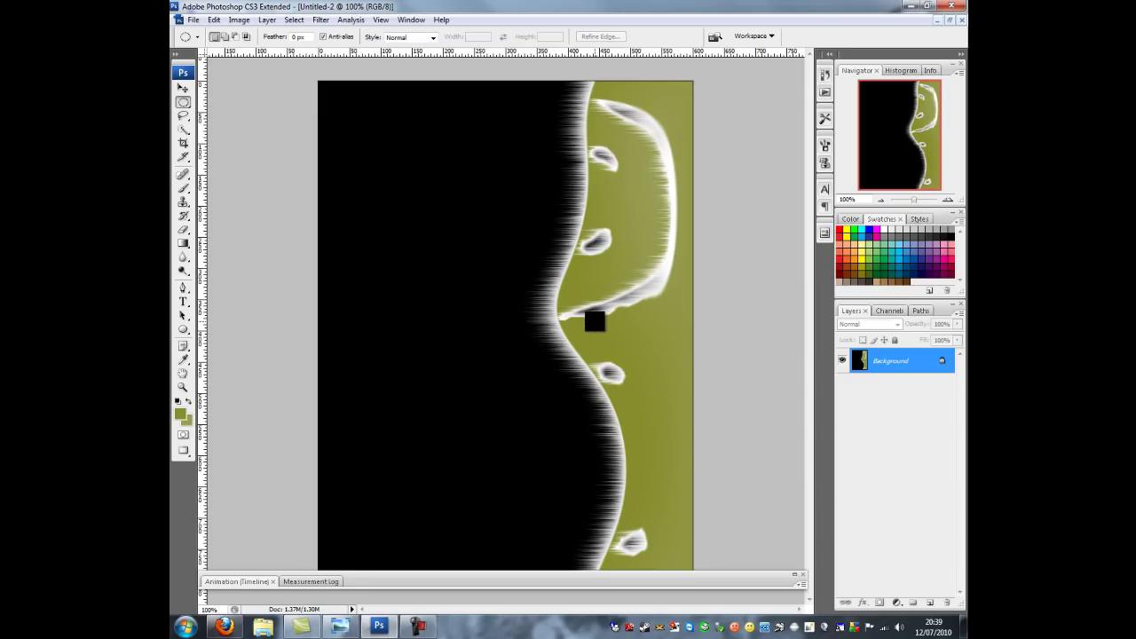
{"action": "key", "text": "ctrl+f"}
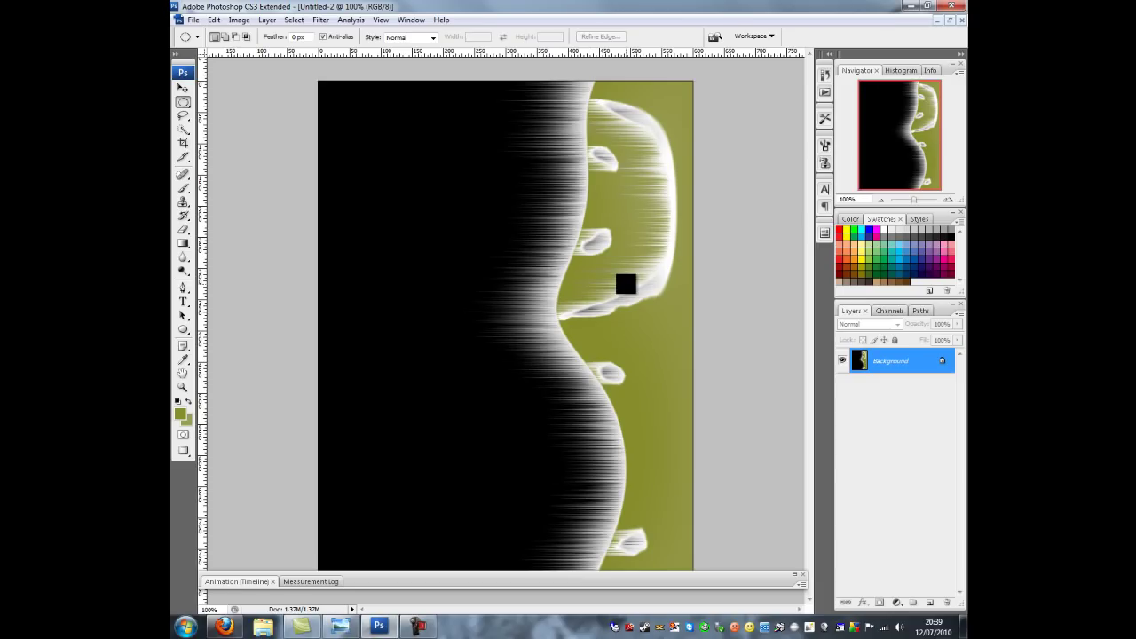
Step: Apply the Wind filter with From the Left direction, then repeat it once more
{"action": "left_click", "coordinate": [321, 20]}
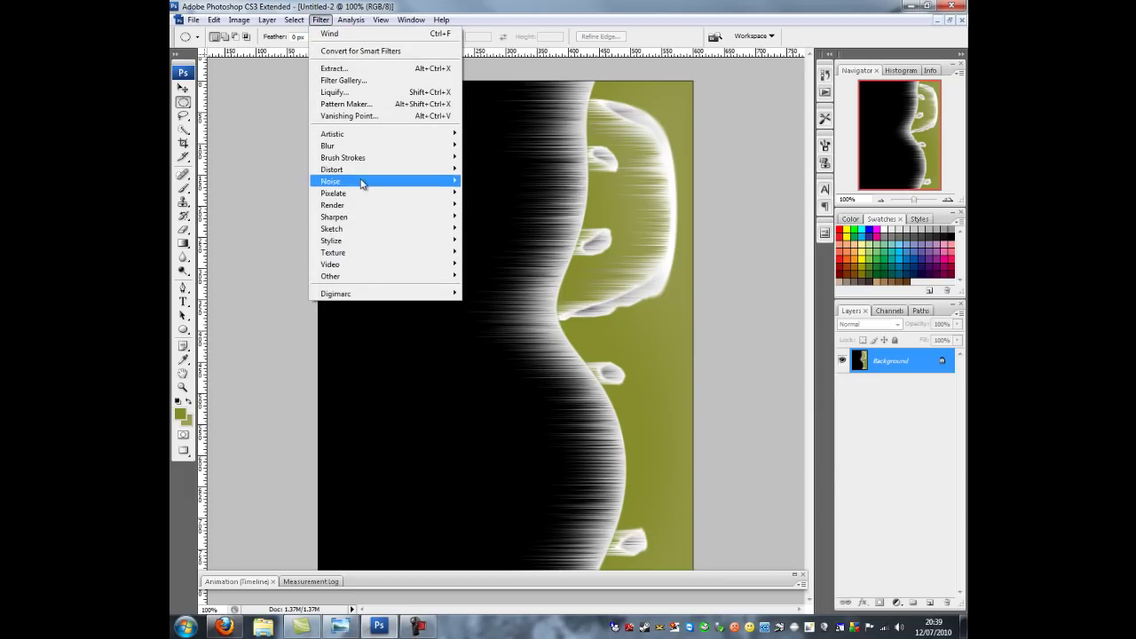
{"action": "mouse_move", "coordinate": [360, 240]}
{"action": "left_click", "coordinate": [484, 332]}
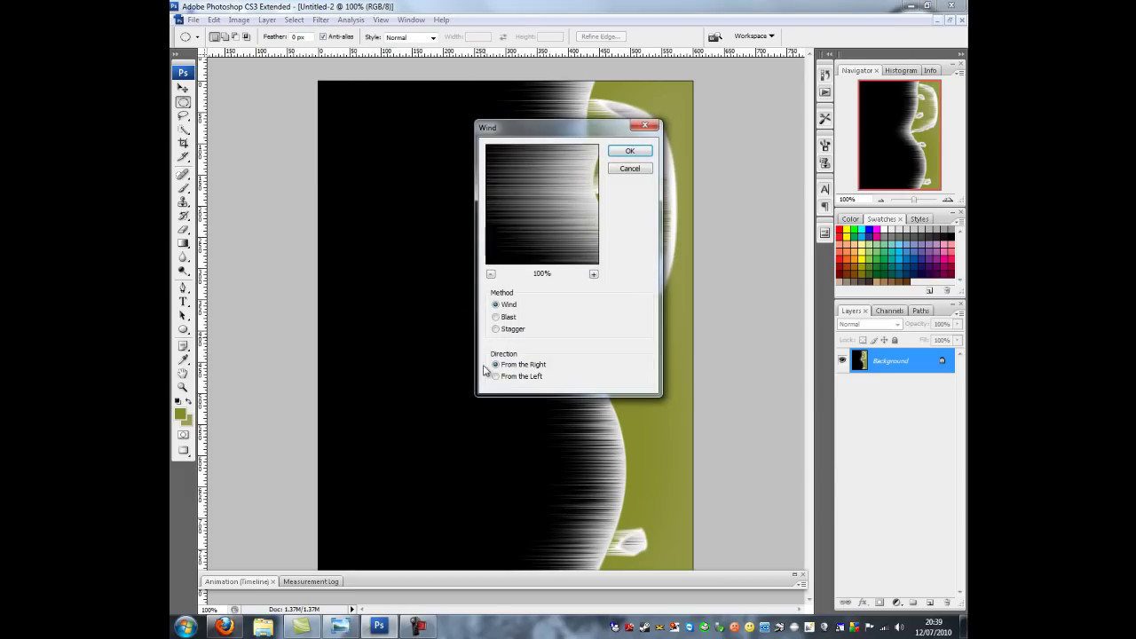
{"action": "left_click", "coordinate": [498, 376]}
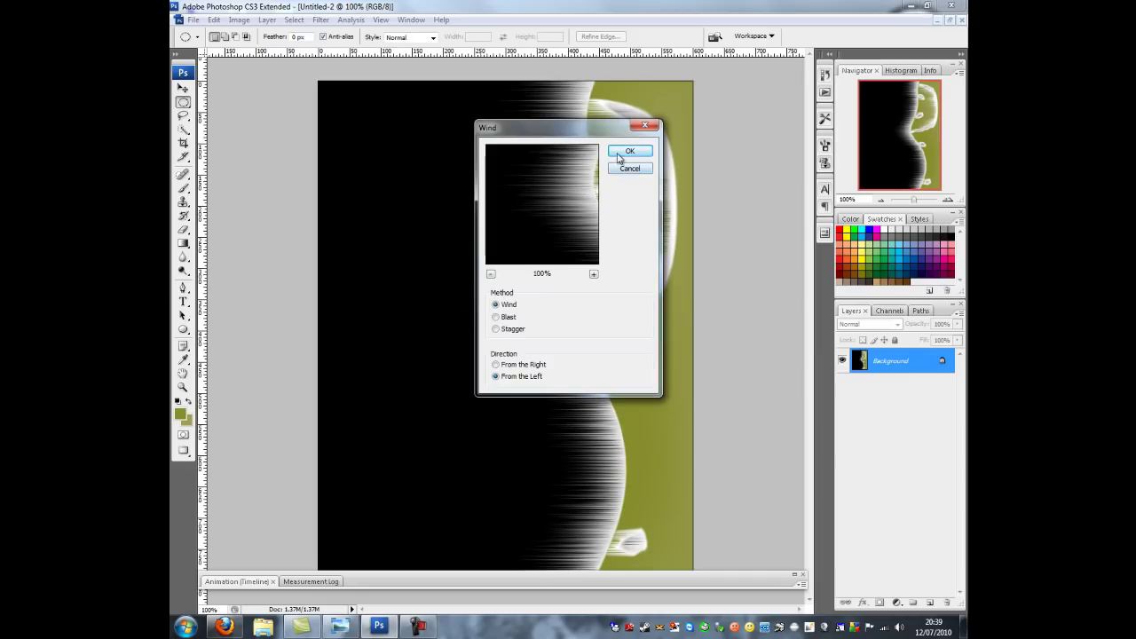
{"action": "left_click", "coordinate": [621, 153]}
{"action": "key", "text": "ctrl+f"}
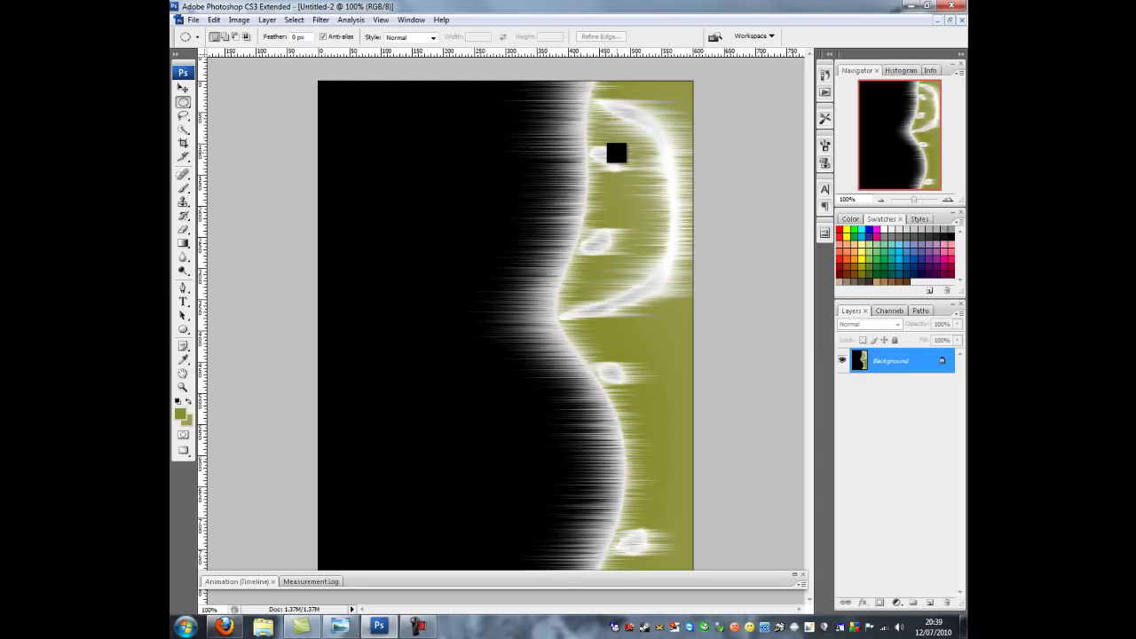
{"action": "left_click", "coordinate": [240, 20]}
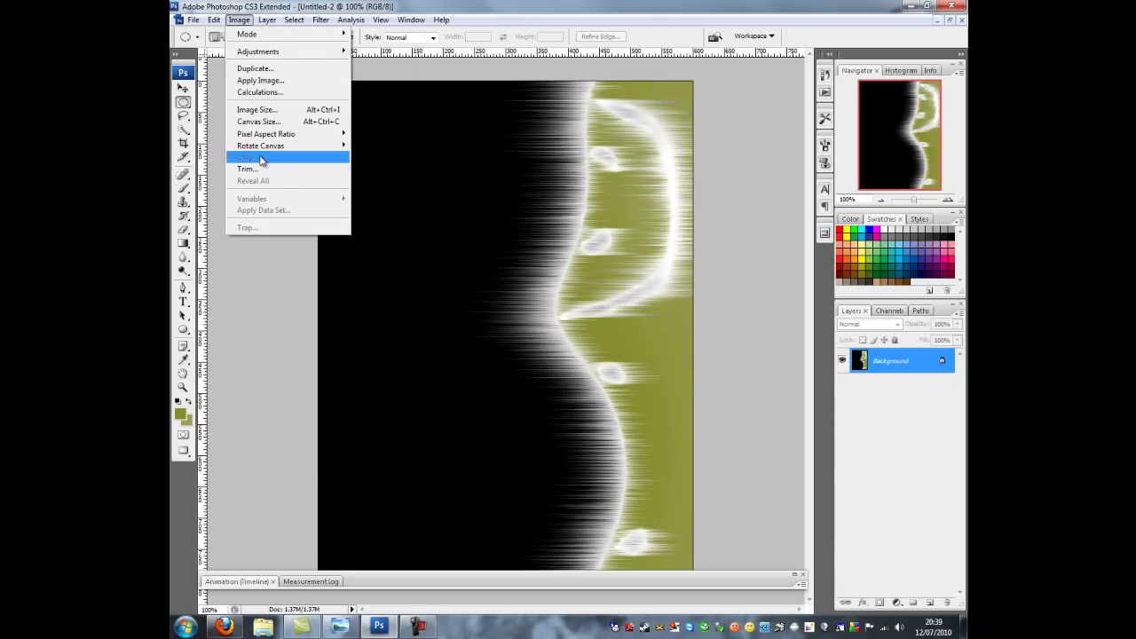
Step: Rotate the canvas back to landscape and apply Polar Coordinates set to Rectangular to Polar
{"action": "mouse_move", "coordinate": [262, 151]}
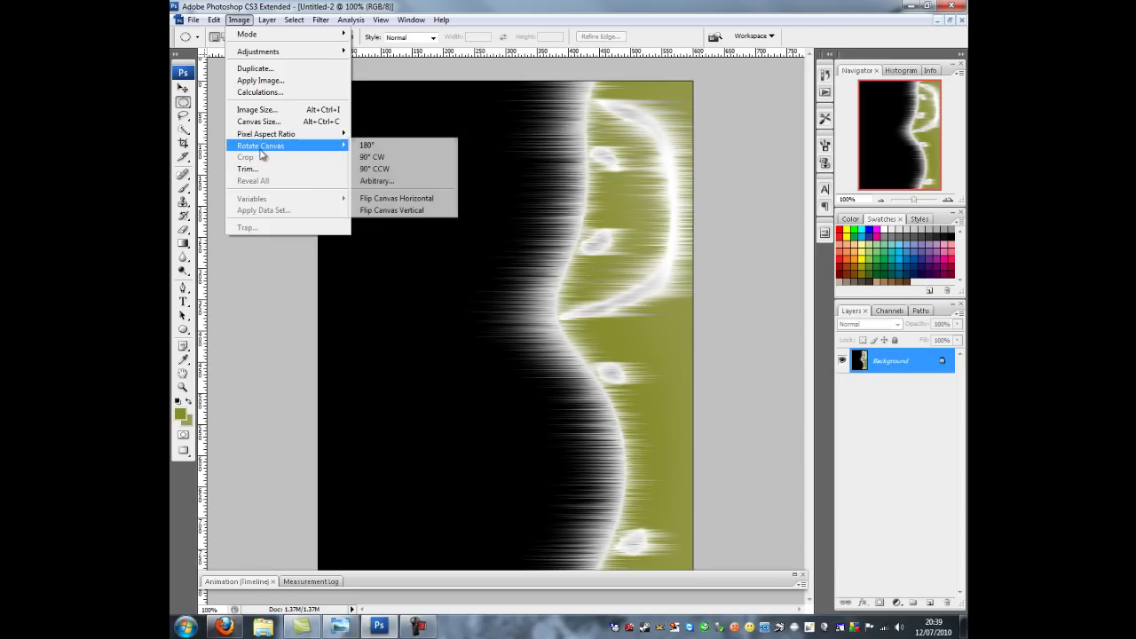
{"action": "left_click", "coordinate": [380, 170]}
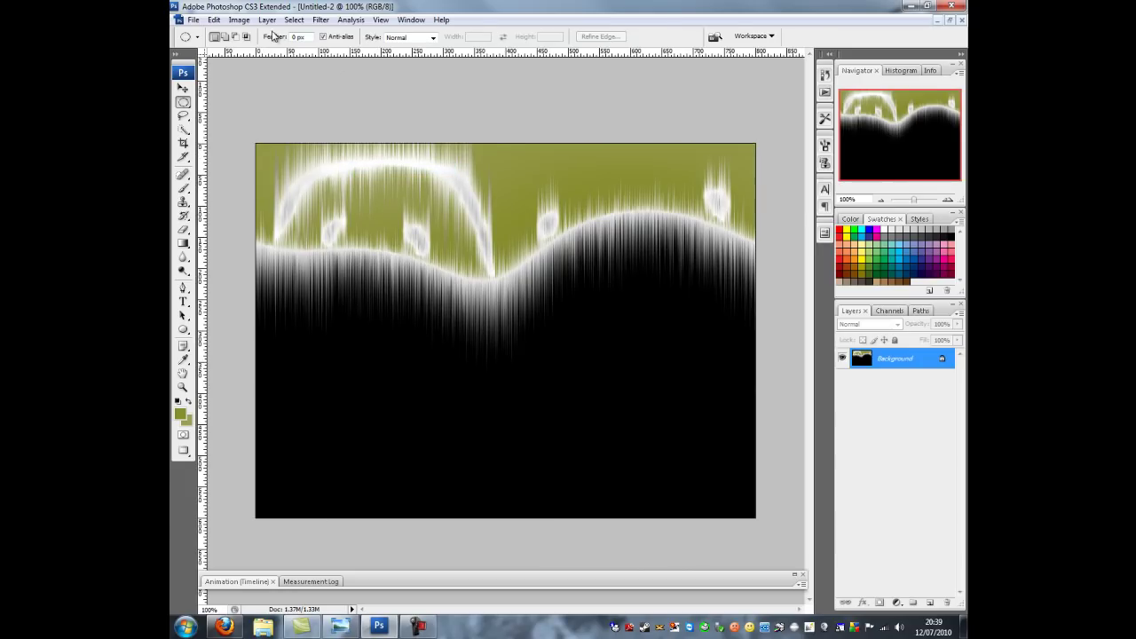
{"action": "left_click", "coordinate": [320, 20]}
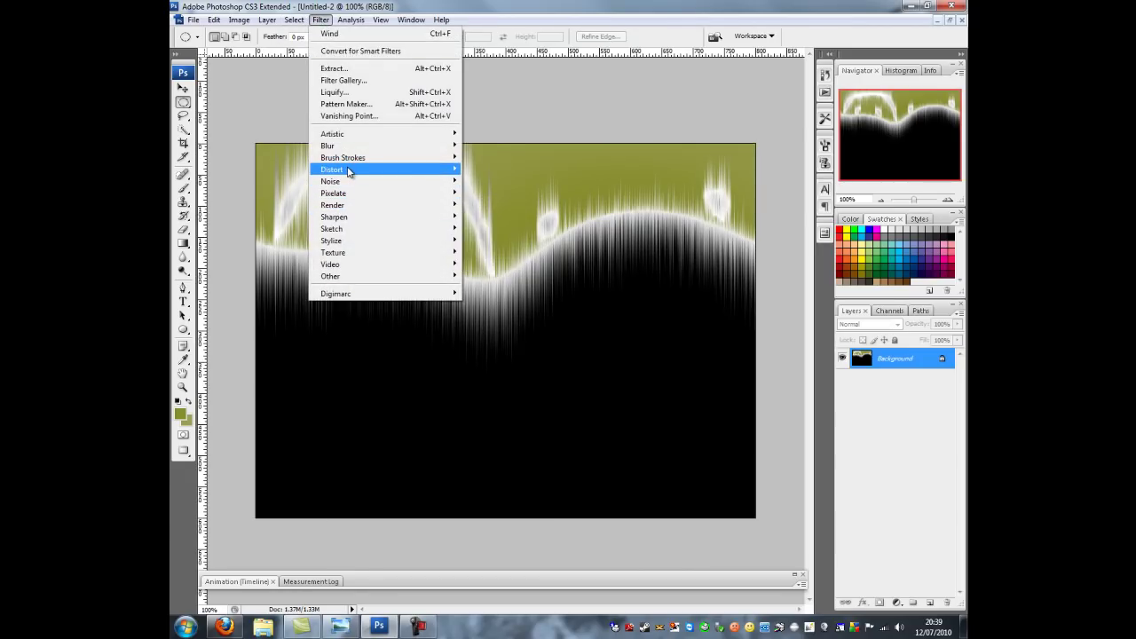
{"action": "mouse_move", "coordinate": [351, 169]}
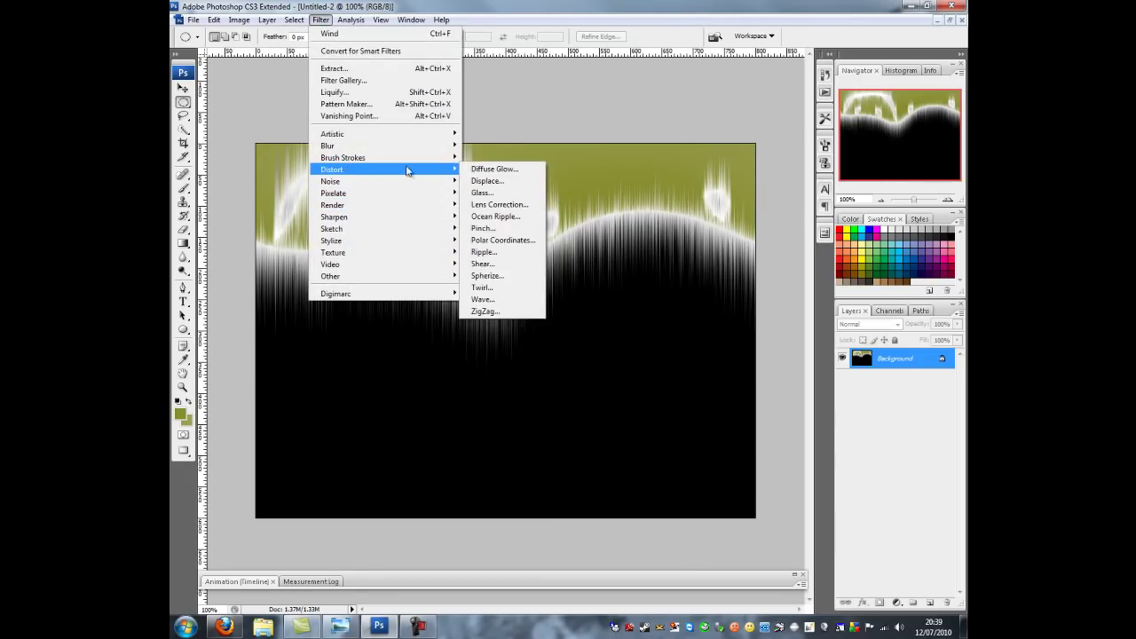
{"action": "left_click", "coordinate": [500, 240]}
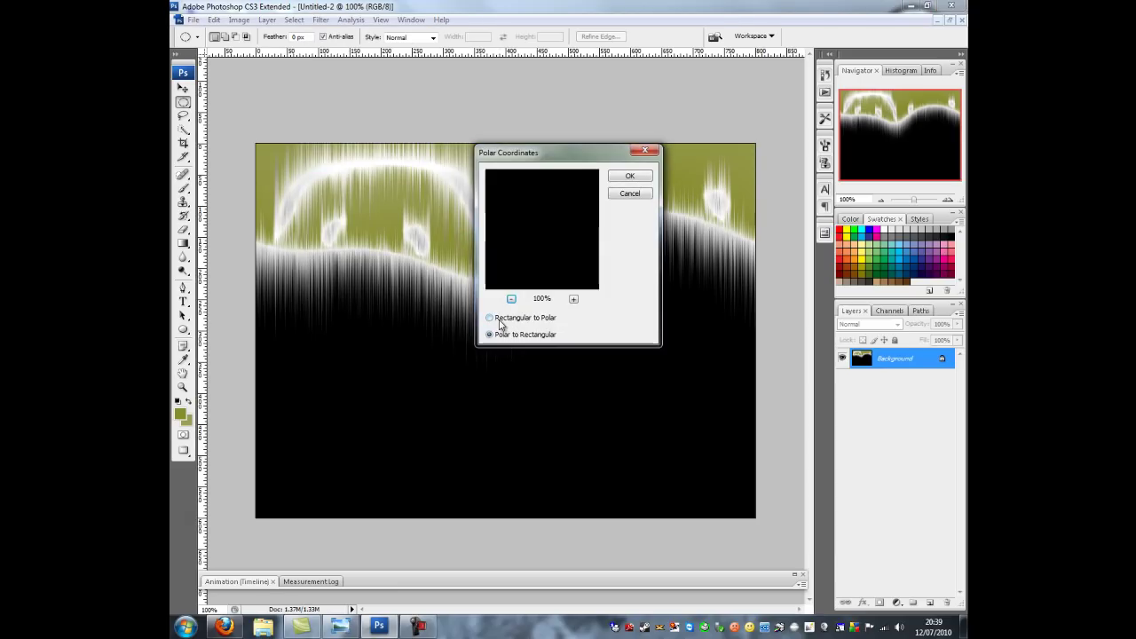
{"action": "left_click", "coordinate": [513, 318]}
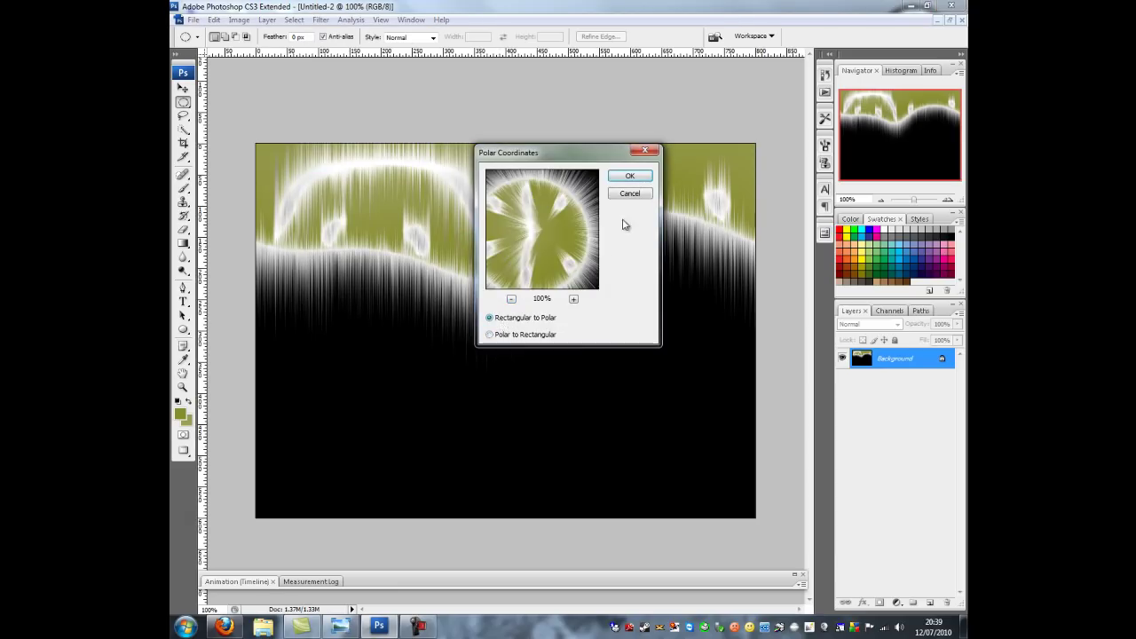
{"action": "left_click", "coordinate": [629, 176]}
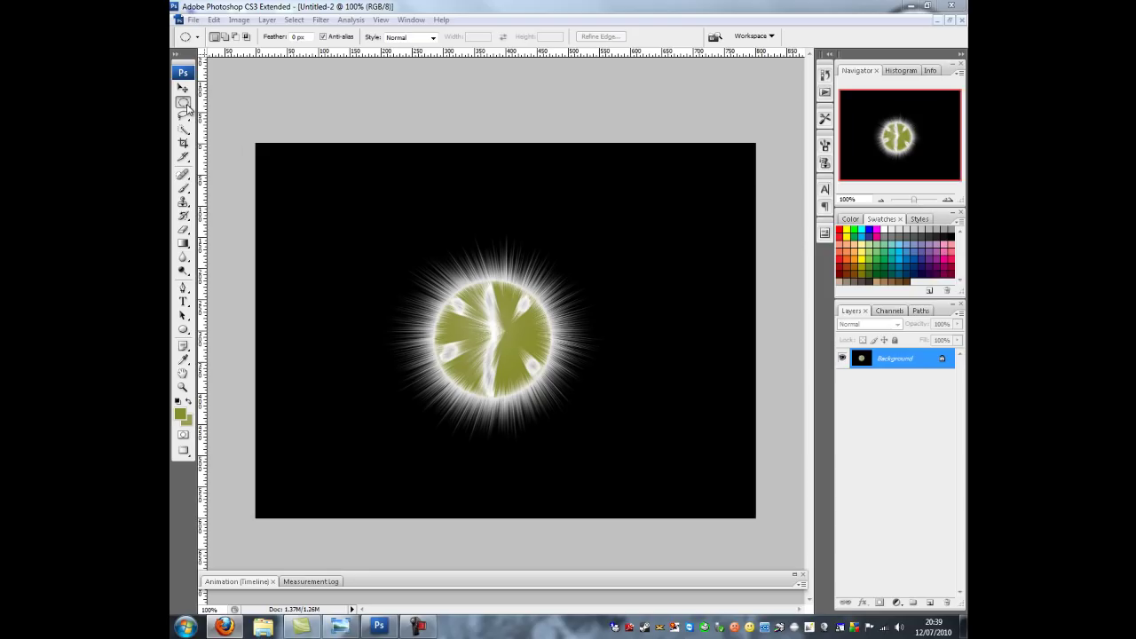
Step: Draw an elliptical selection around the orb's central disc and invert it
{"action": "key", "text": "ctrl+f"}
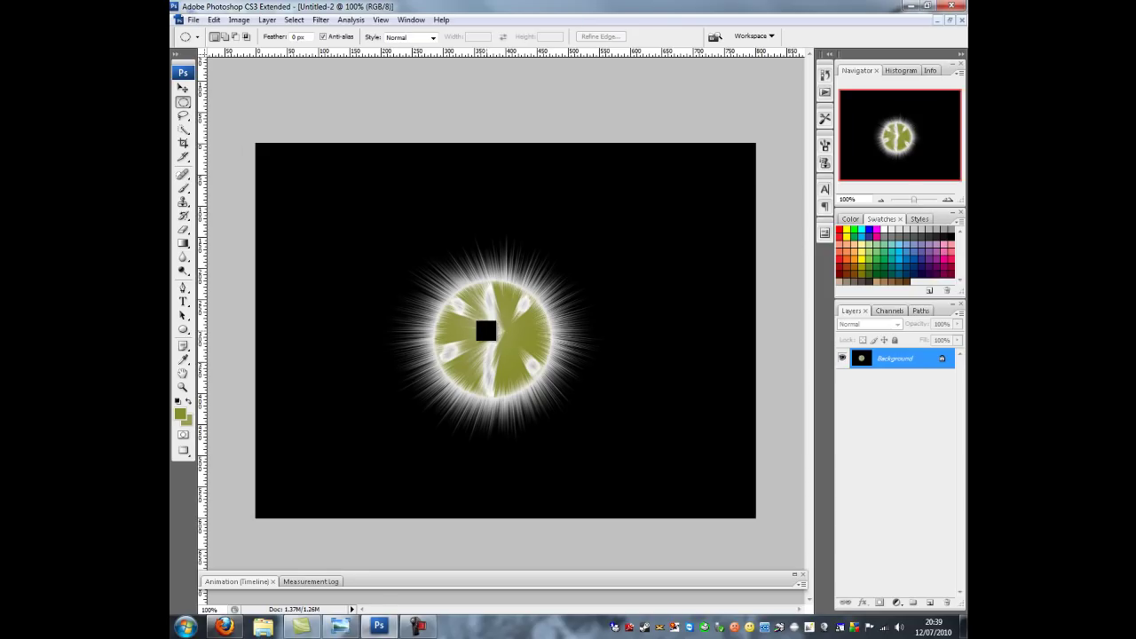
{"action": "left_click", "coordinate": [183, 103]}
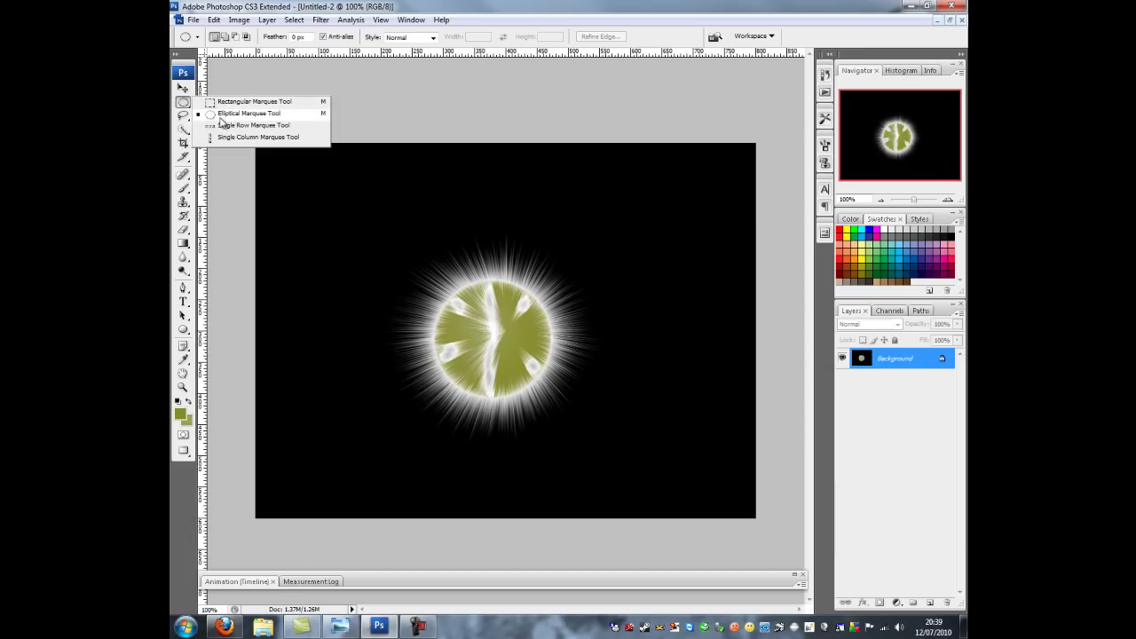
{"action": "left_click", "coordinate": [235, 115]}
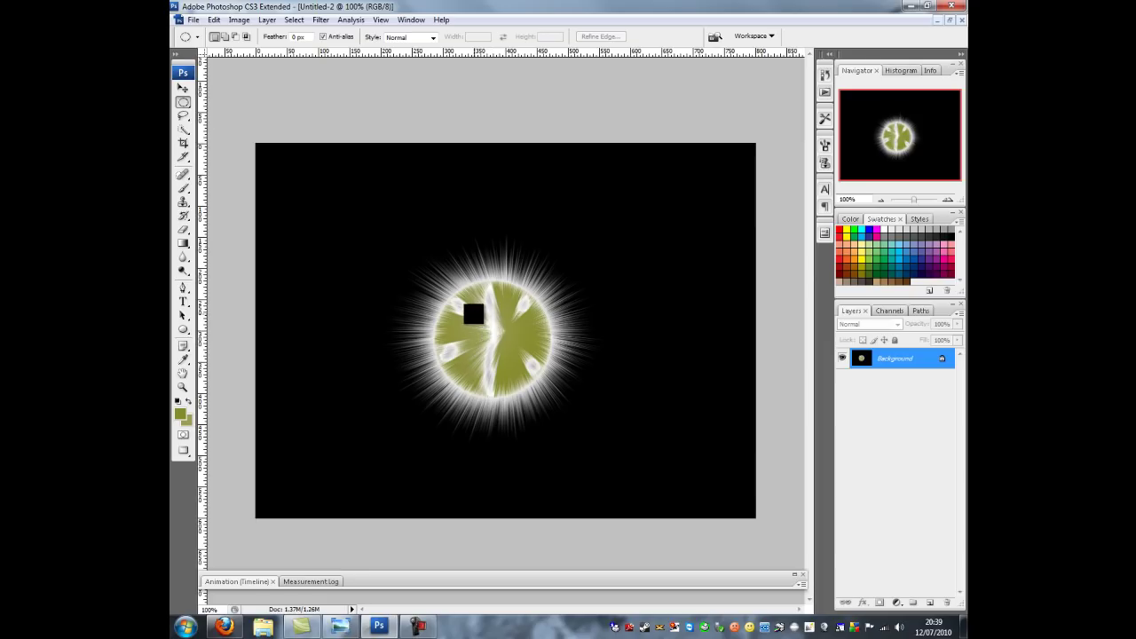
{"action": "left_click_drag", "start_coordinate": [490, 330], "coordinate": [537, 383]}
{"action": "left_click", "coordinate": [293, 19]}
{"action": "left_click", "coordinate": [304, 69]}
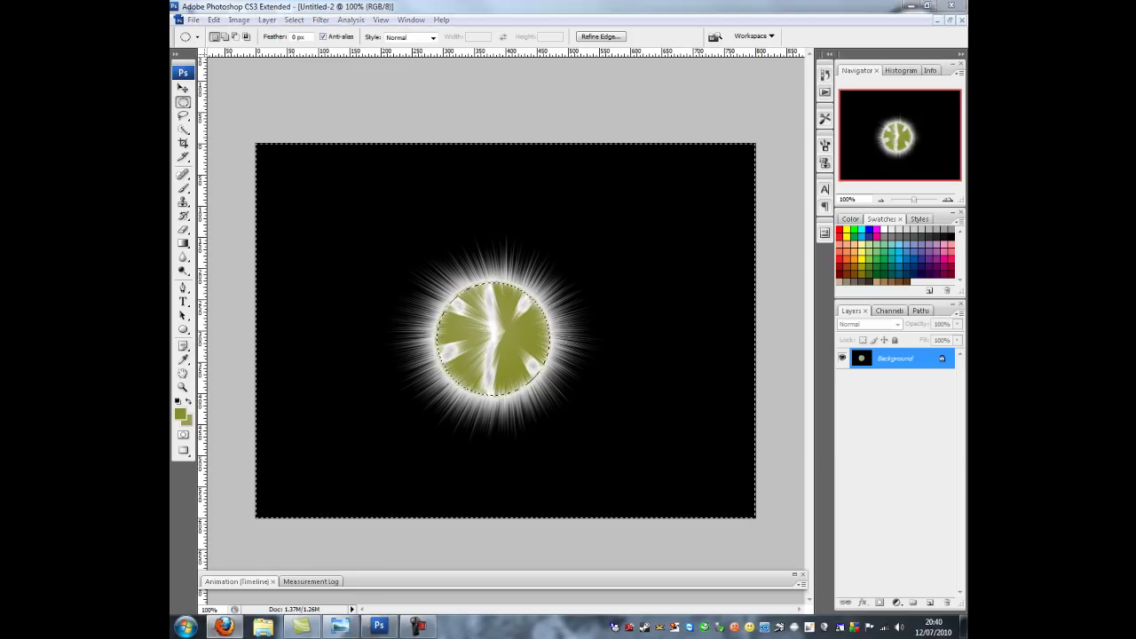
Step: Feather the selection edge with a 15-pixel radius
{"action": "key", "text": "ctrl+d"}
{"action": "left_click", "coordinate": [294, 20]}
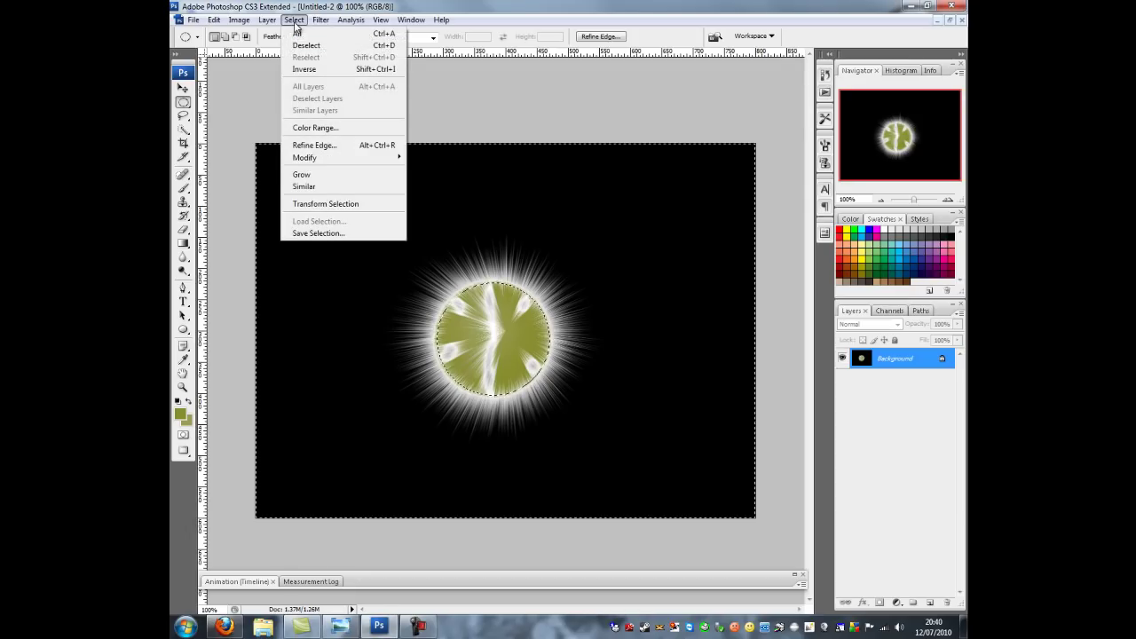
{"action": "mouse_move", "coordinate": [337, 160]}
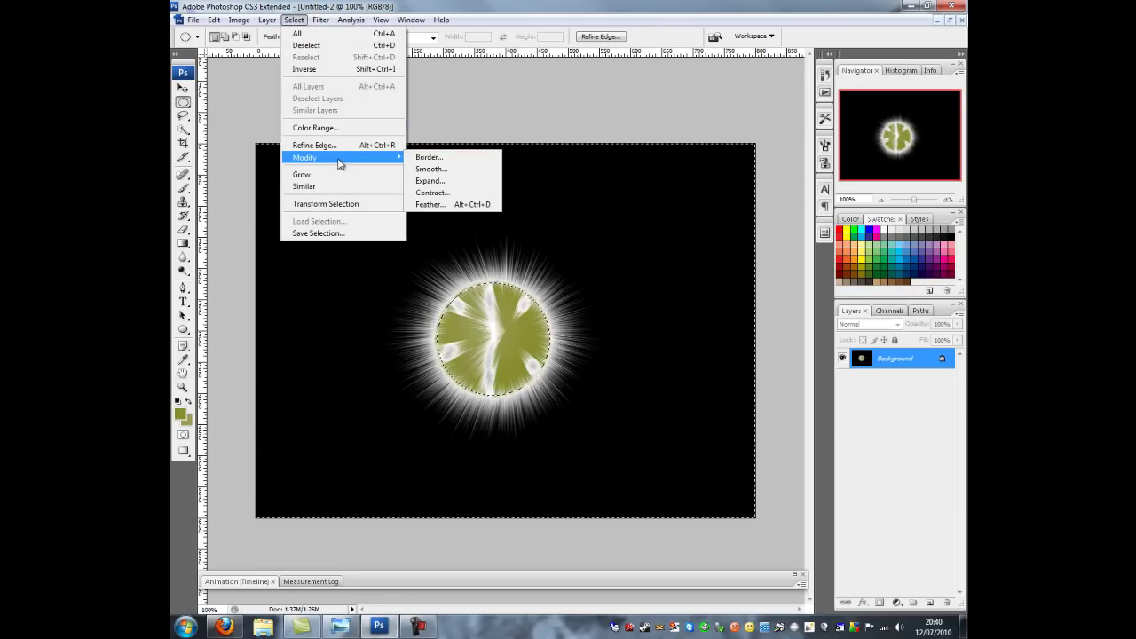
{"action": "left_click", "coordinate": [441, 205]}
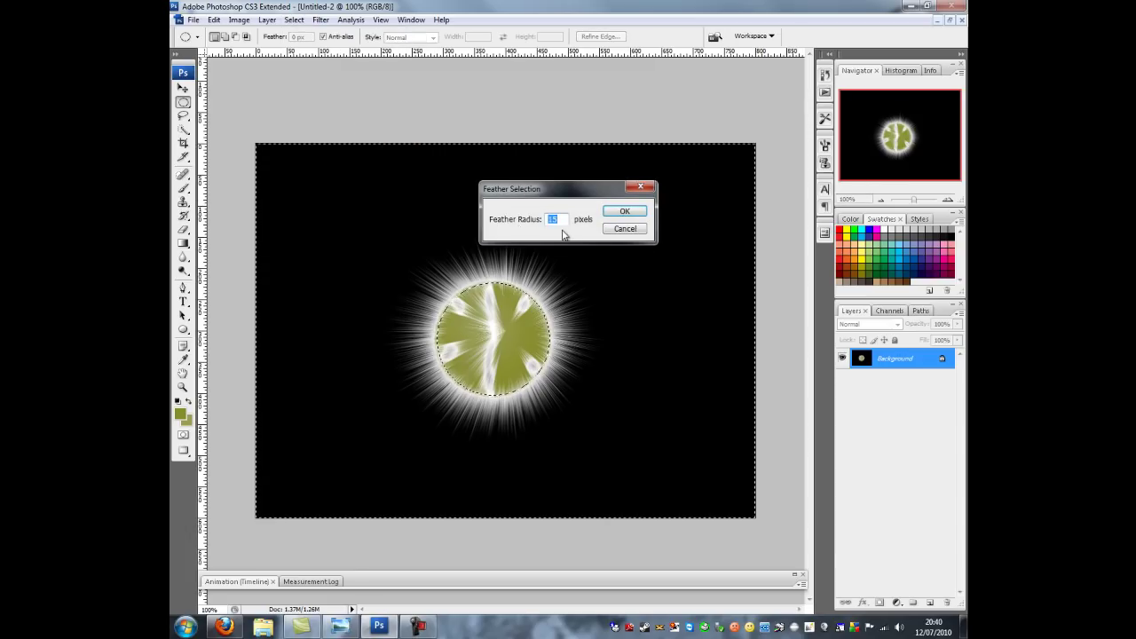
{"action": "left_click", "coordinate": [622, 214]}
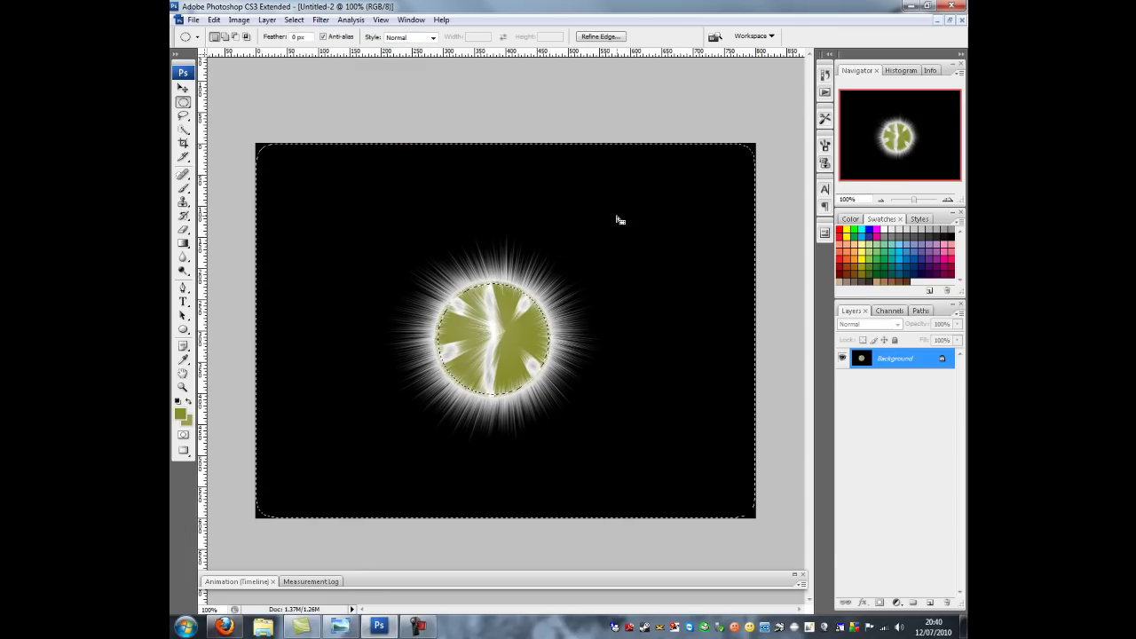
{"action": "key", "text": "ctrl+d"}
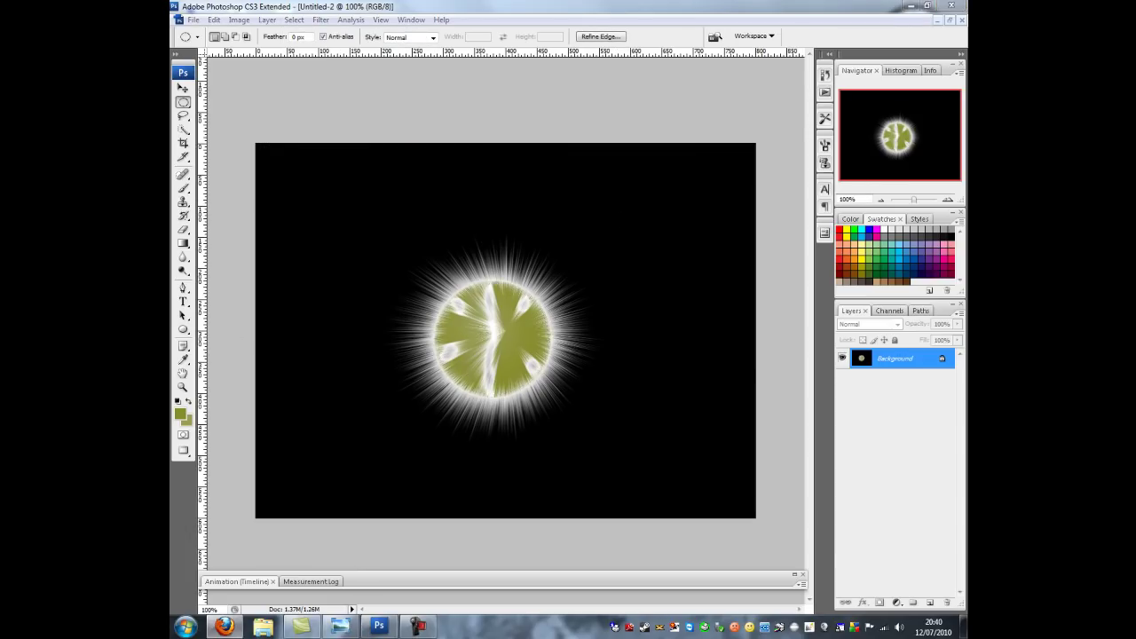
{"action": "key", "text": "ctrl+z"}
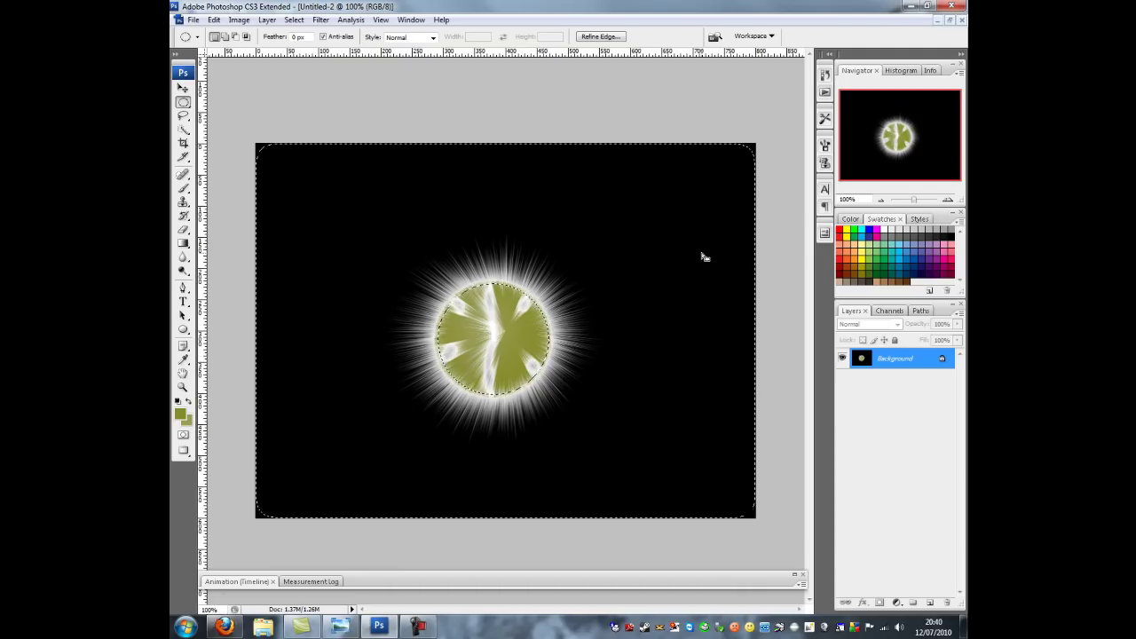
Step: Deselect and apply Ocean Ripple with ripple size 10 and ripple magnitude 2
{"action": "key", "text": "ctrl+d"}
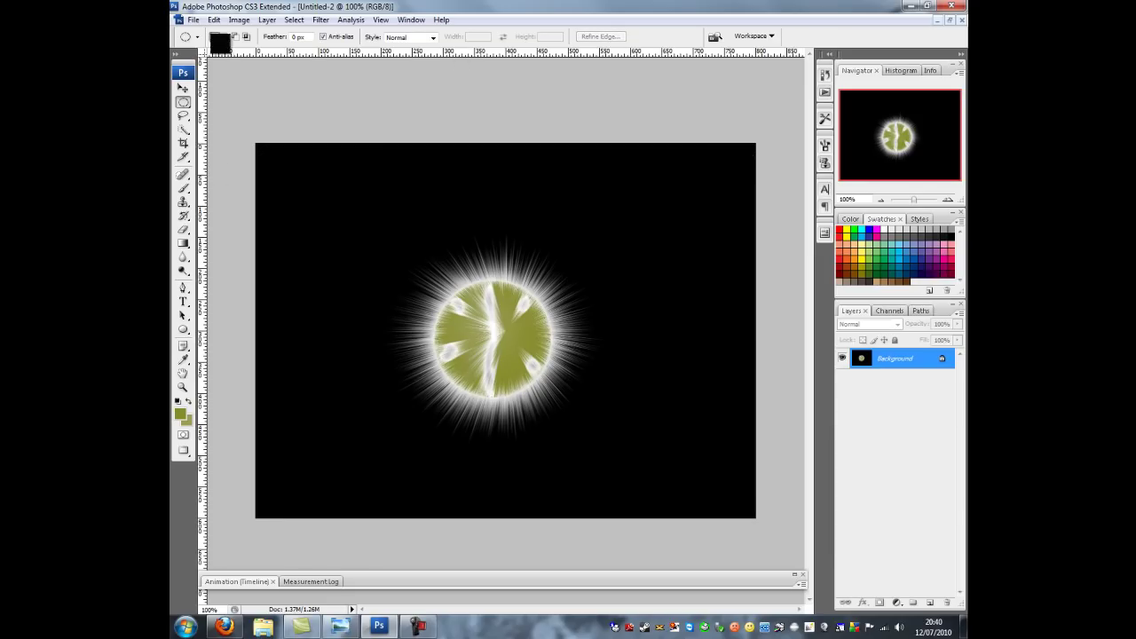
{"action": "left_click", "coordinate": [319, 19]}
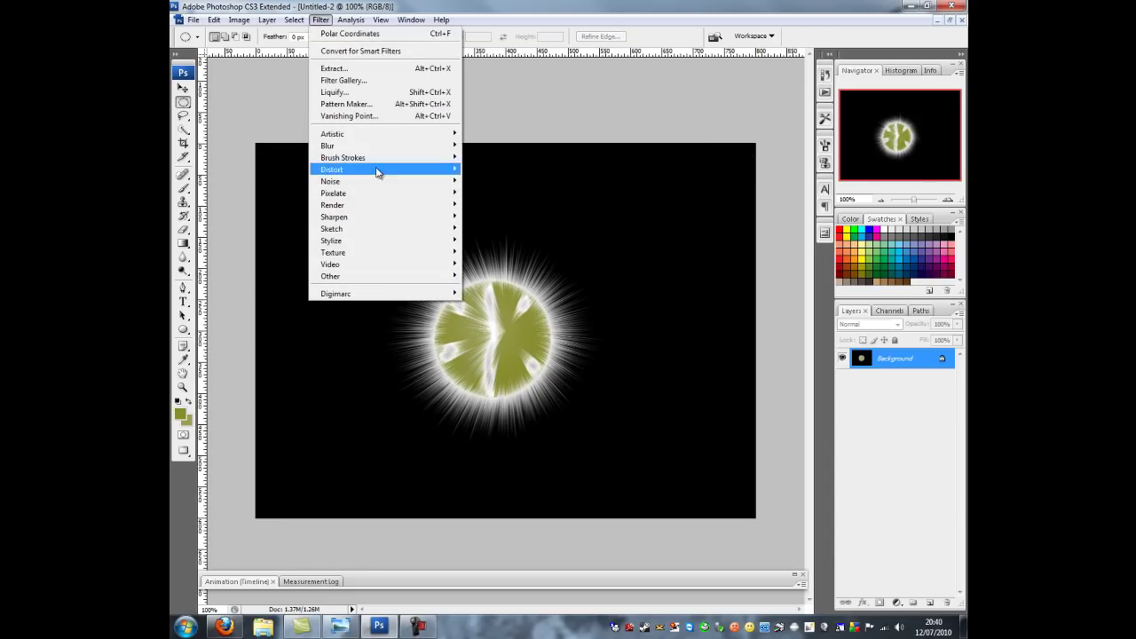
{"action": "mouse_move", "coordinate": [382, 170]}
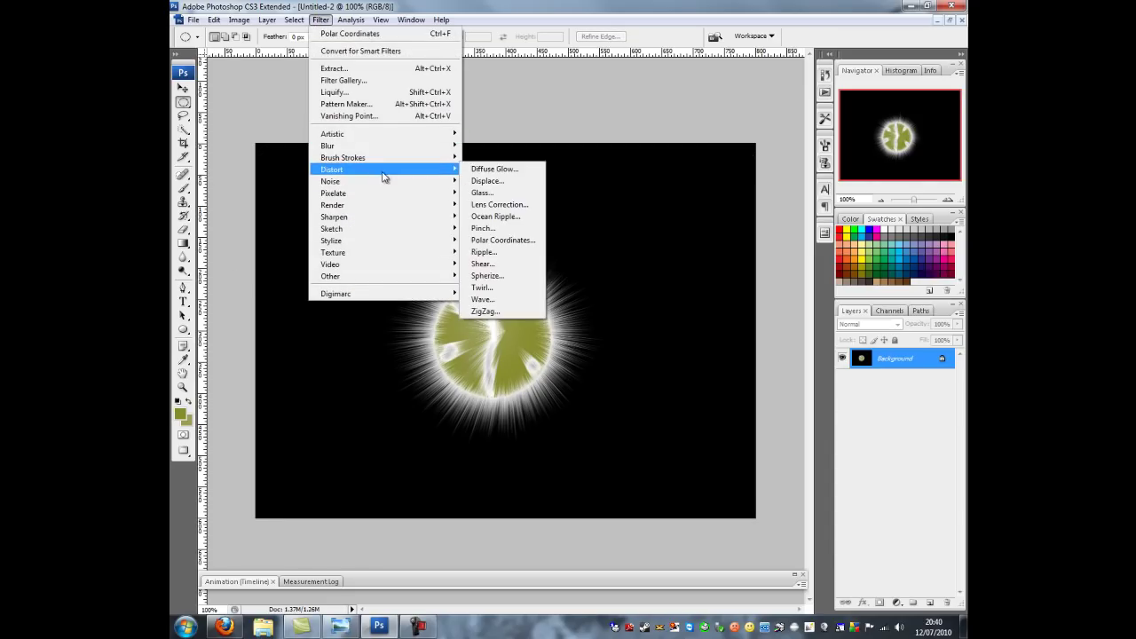
{"action": "left_click", "coordinate": [514, 216]}
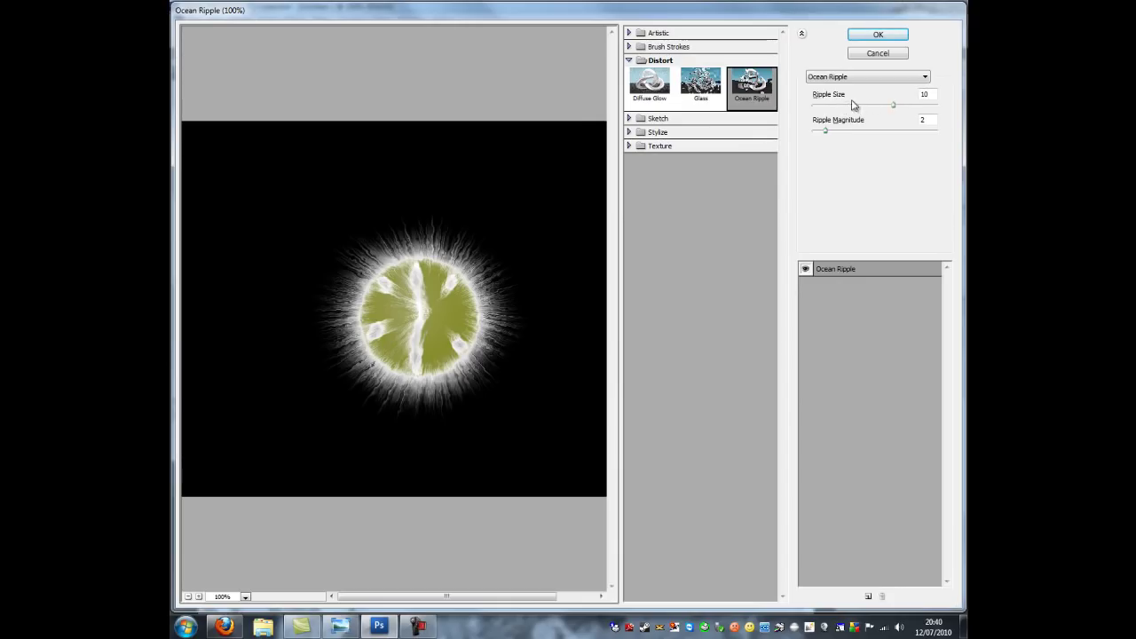
{"action": "double_click", "coordinate": [927, 94]}
{"action": "type", "text": "10"}
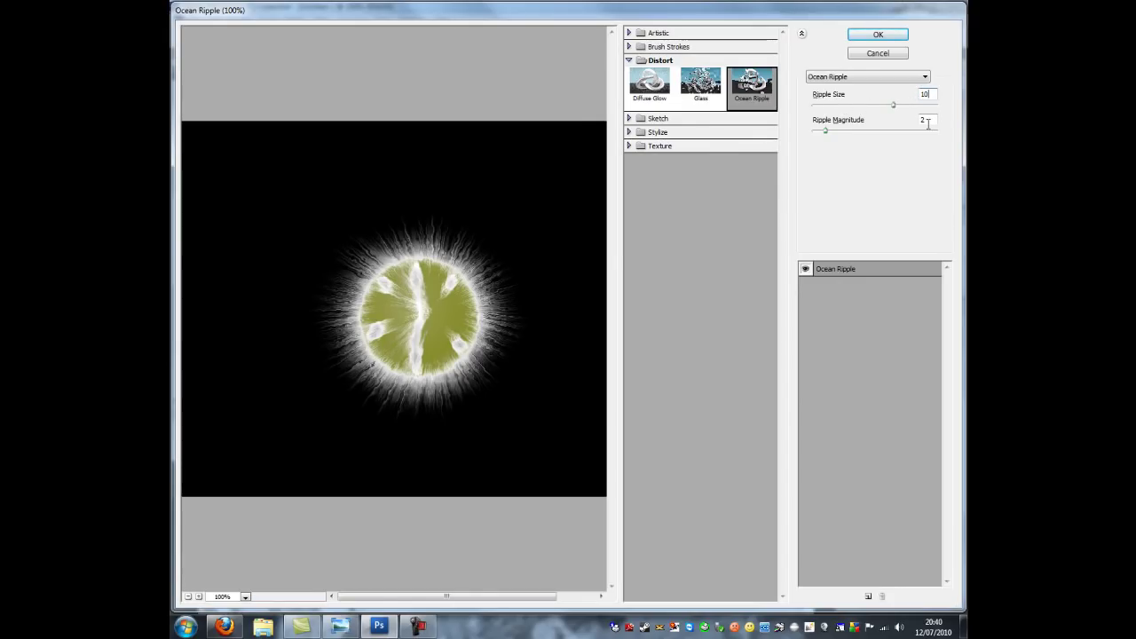
{"action": "double_click", "coordinate": [930, 119]}
{"action": "type", "text": "2"}
{"action": "left_click", "coordinate": [875, 34]}
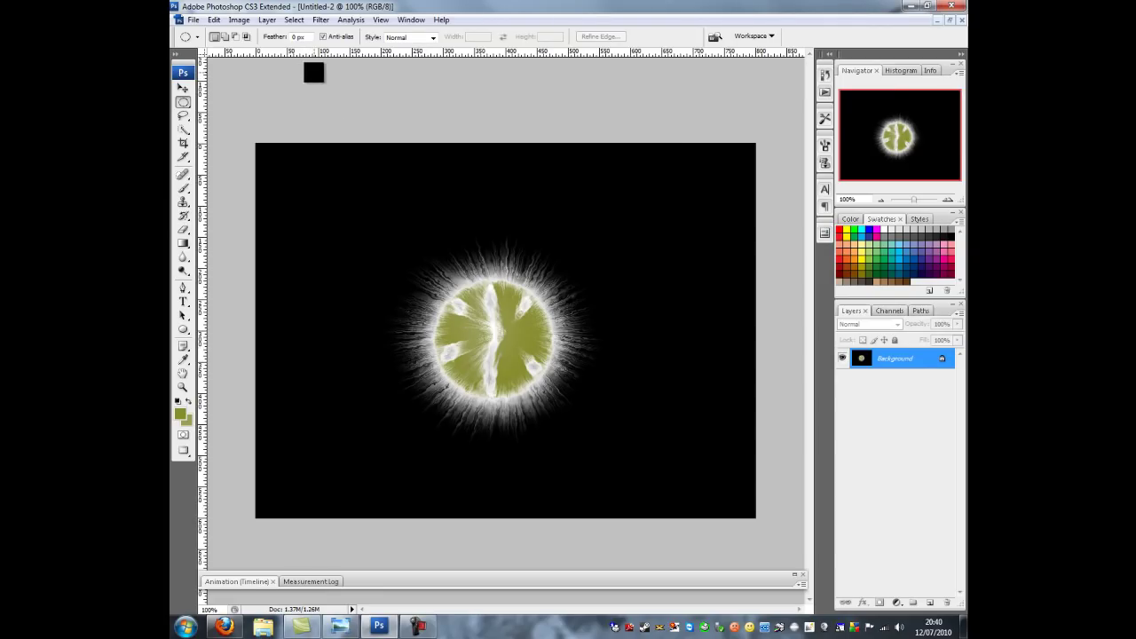
Step: Apply Color Balance shifting midtones fully toward red (+100) and yellow (-100) for a golden orb
{"action": "left_click", "coordinate": [239, 19]}
{"action": "mouse_move", "coordinate": [257, 55]}
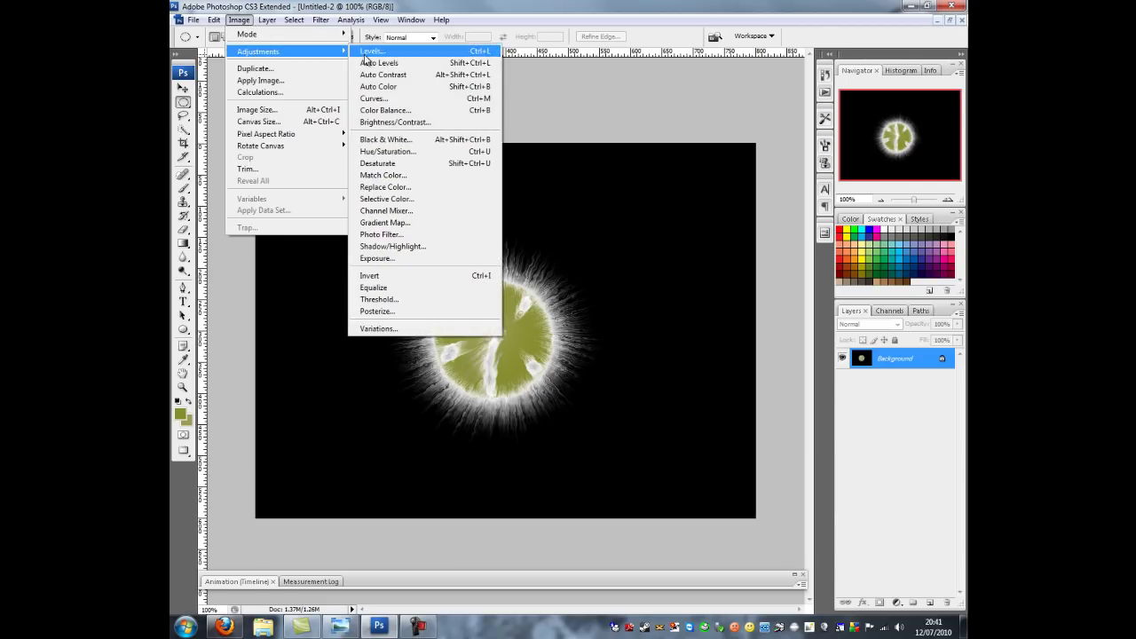
{"action": "left_click", "coordinate": [404, 109]}
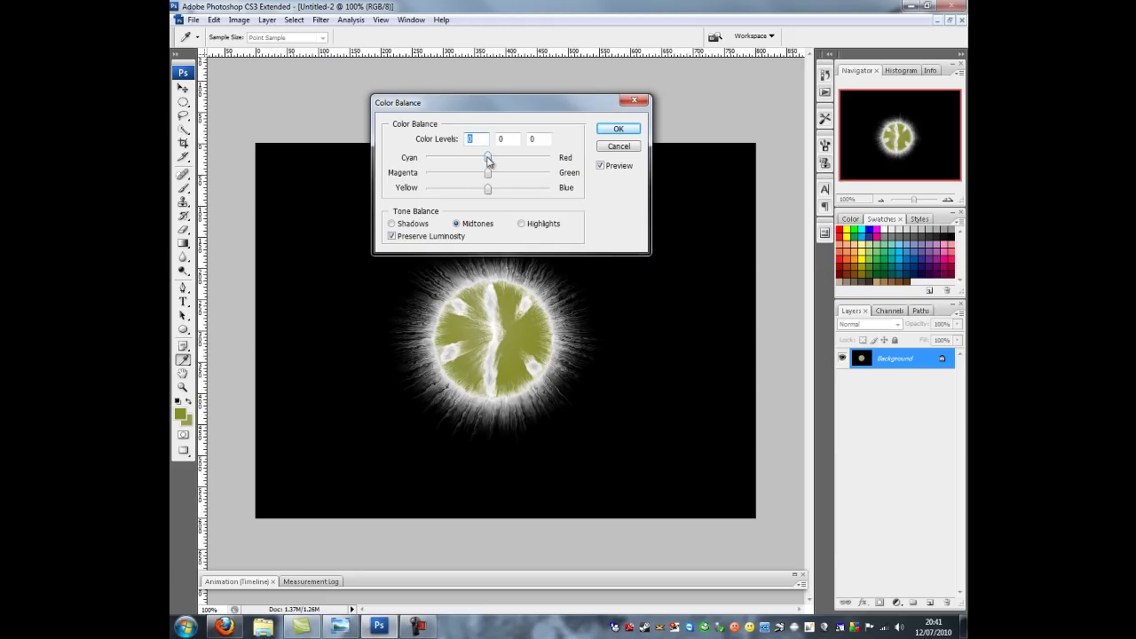
{"action": "left_click_drag", "start_coordinate": [488, 160], "coordinate": [578, 165]}
{"action": "left_click_drag", "start_coordinate": [488, 190], "coordinate": [413, 190]}
{"action": "left_click", "coordinate": [618, 129]}
Step: Apply a second Color Balance on the Shadows: +52 red and -37 yellow
{"action": "left_click", "coordinate": [239, 20]}
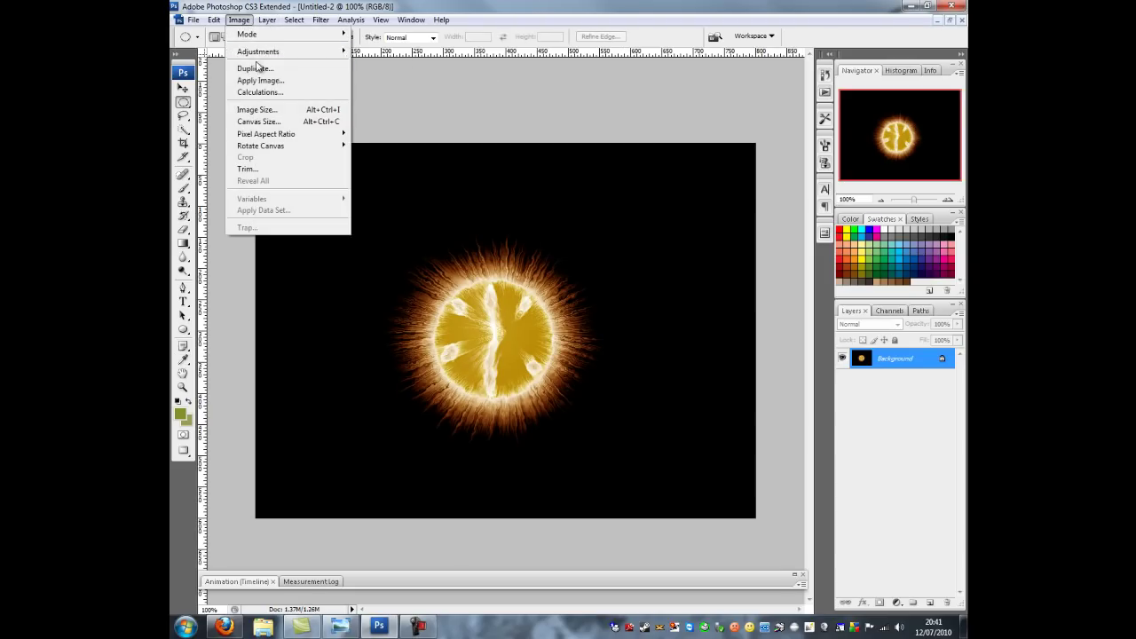
{"action": "mouse_move", "coordinate": [259, 52]}
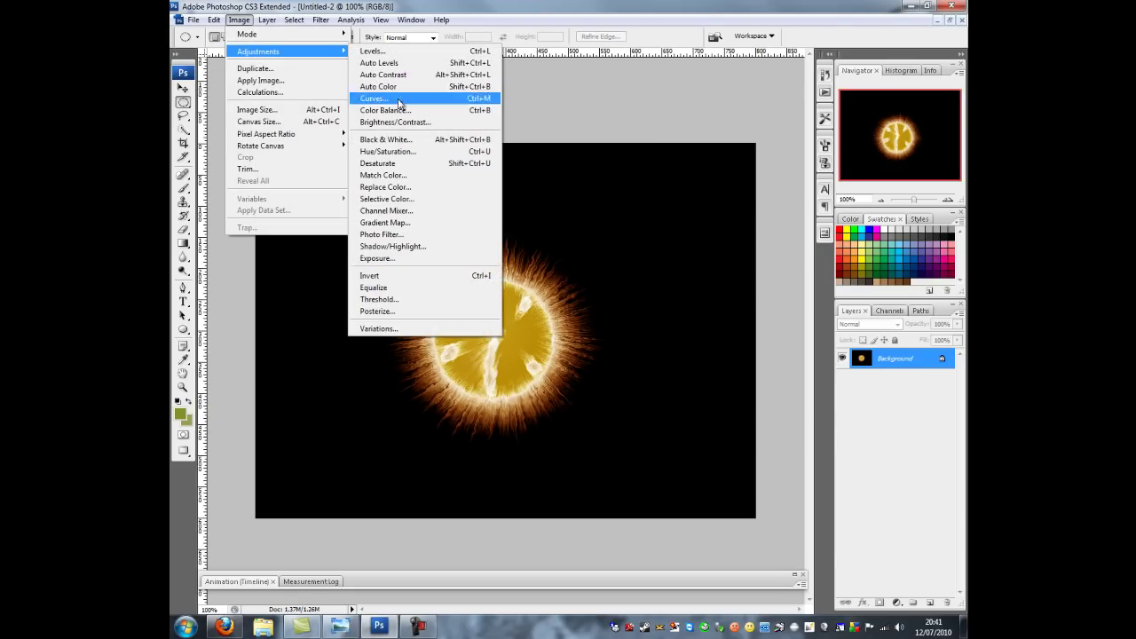
{"action": "left_click", "coordinate": [399, 111]}
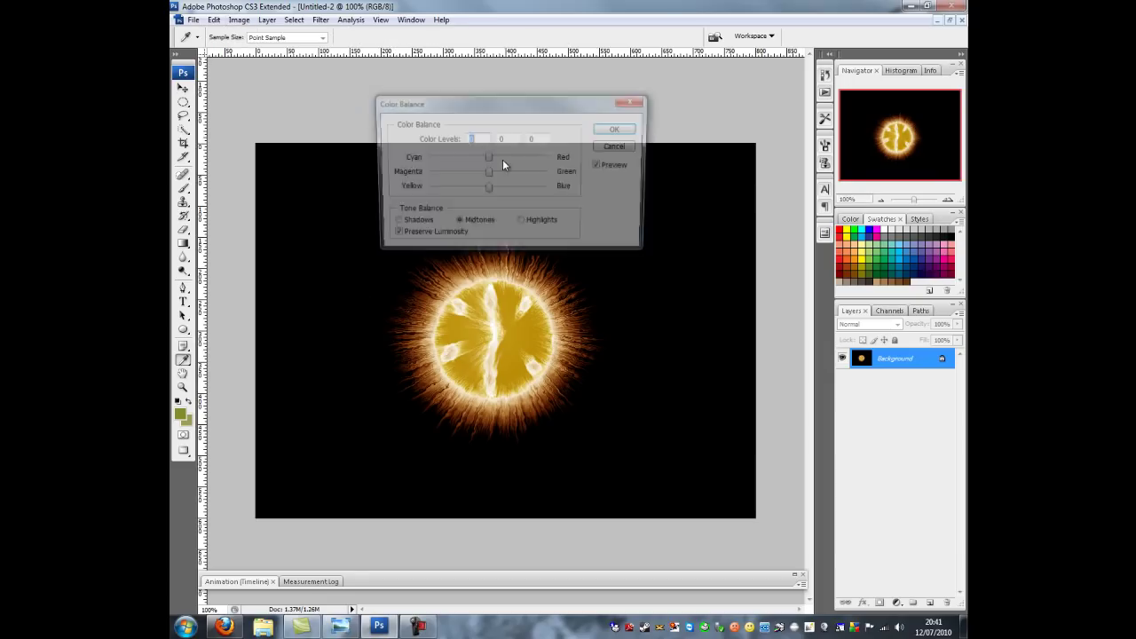
{"action": "left_click", "coordinate": [413, 223]}
{"action": "left_click_drag", "start_coordinate": [488, 159], "coordinate": [466, 197]}
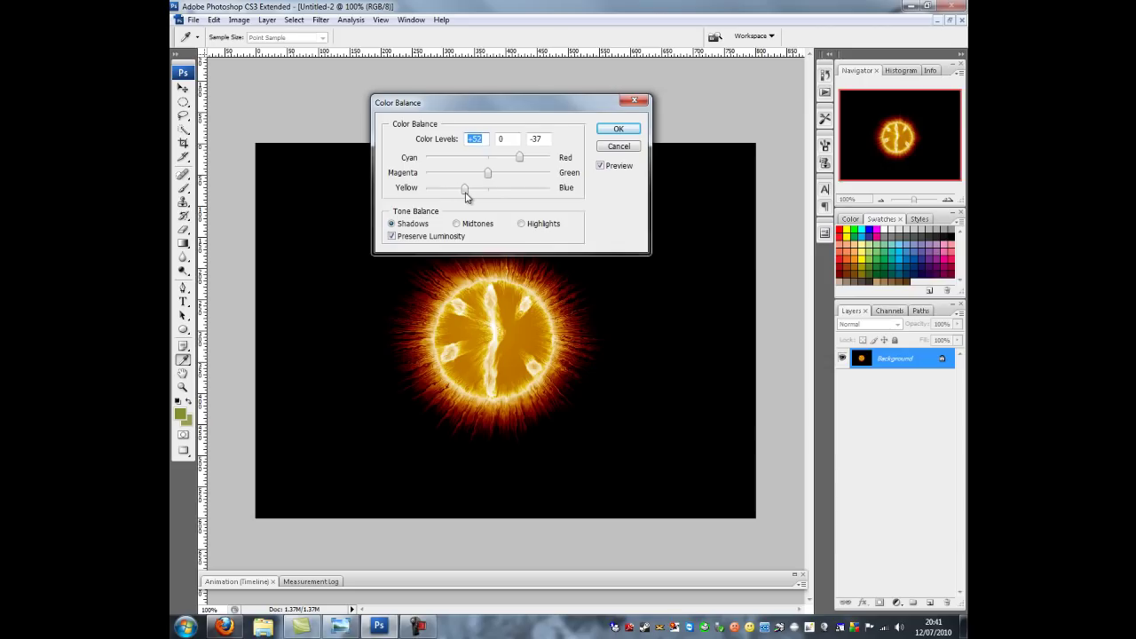
{"action": "left_click", "coordinate": [619, 130]}
{"action": "key", "text": "m"}
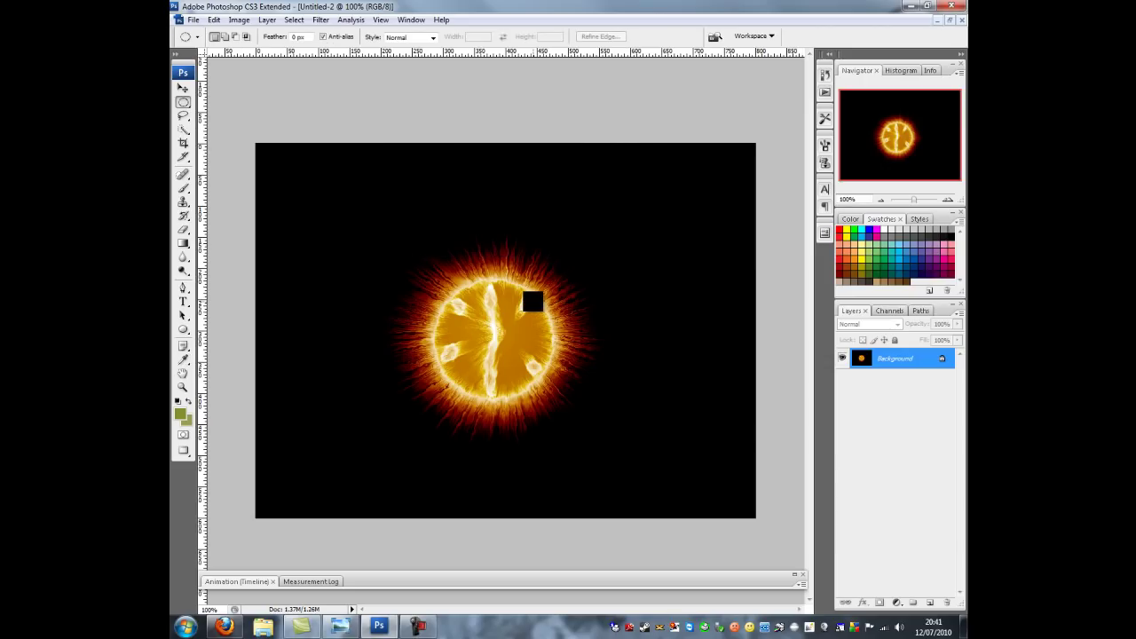